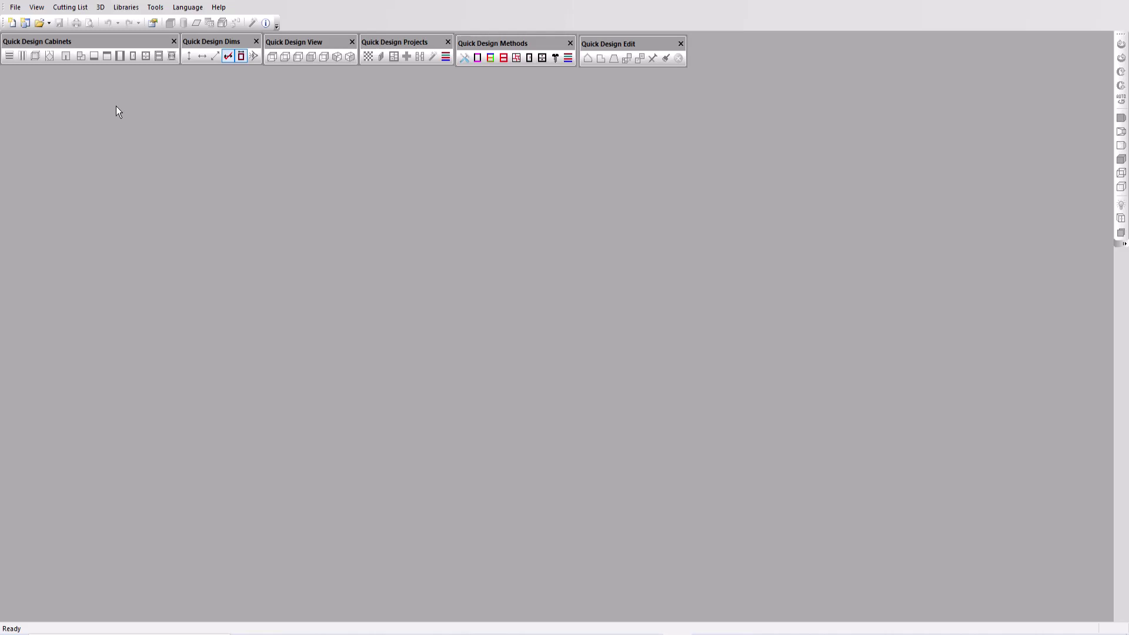
Start a new 2000 × 1000 × 600 mm box cabinet using the -nest/gm/H00-back20/Cabineo-LEGRABOX M method.
left_click(12, 23)
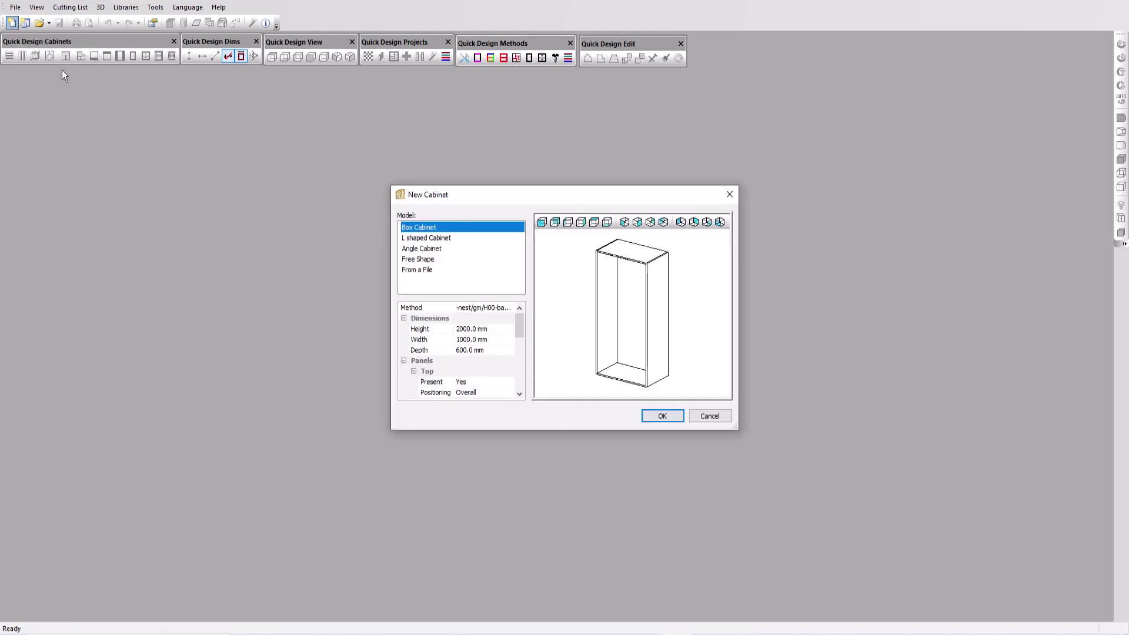
left_click(475, 310)
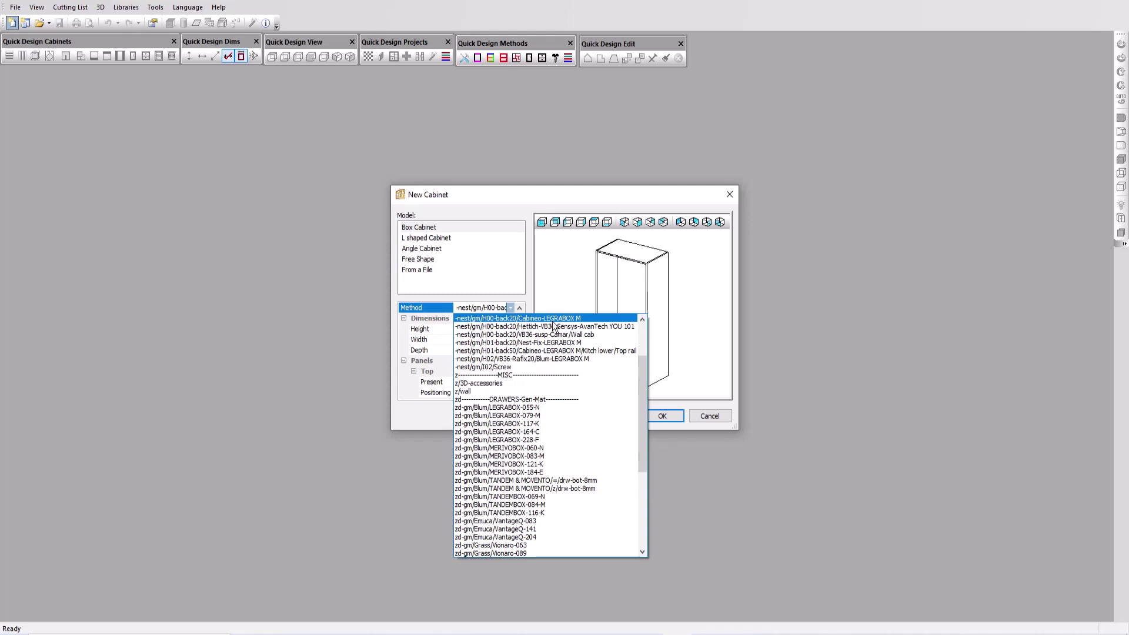
left_click(494, 318)
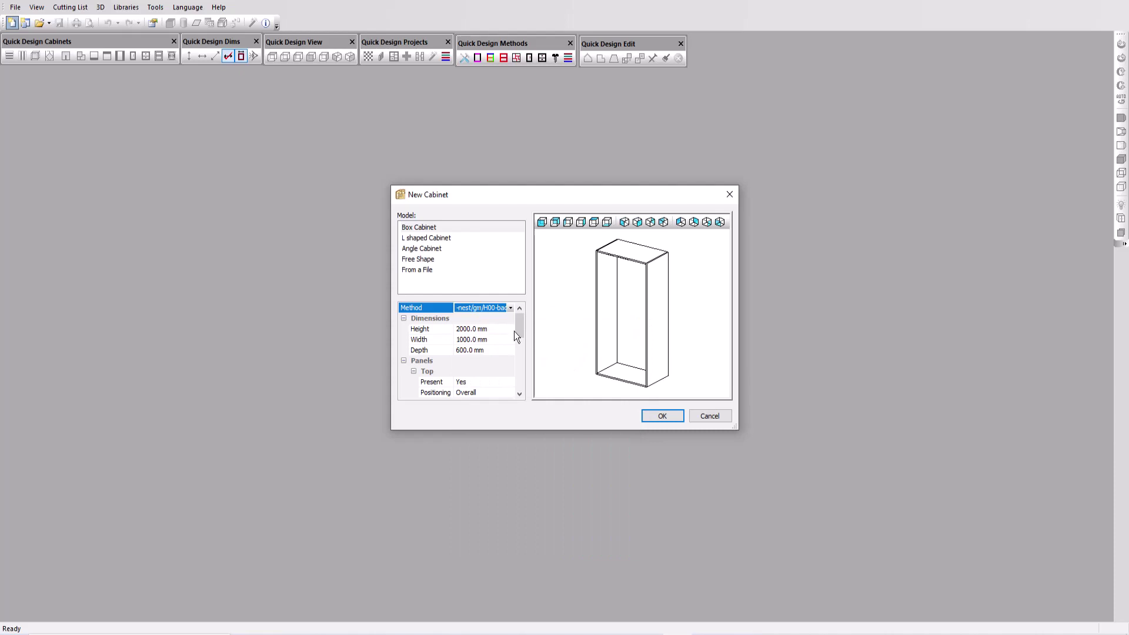
Confirm Cabinet1 and dock an angled rendered 3D view in its own pane beside the drawing.
left_click(649, 416)
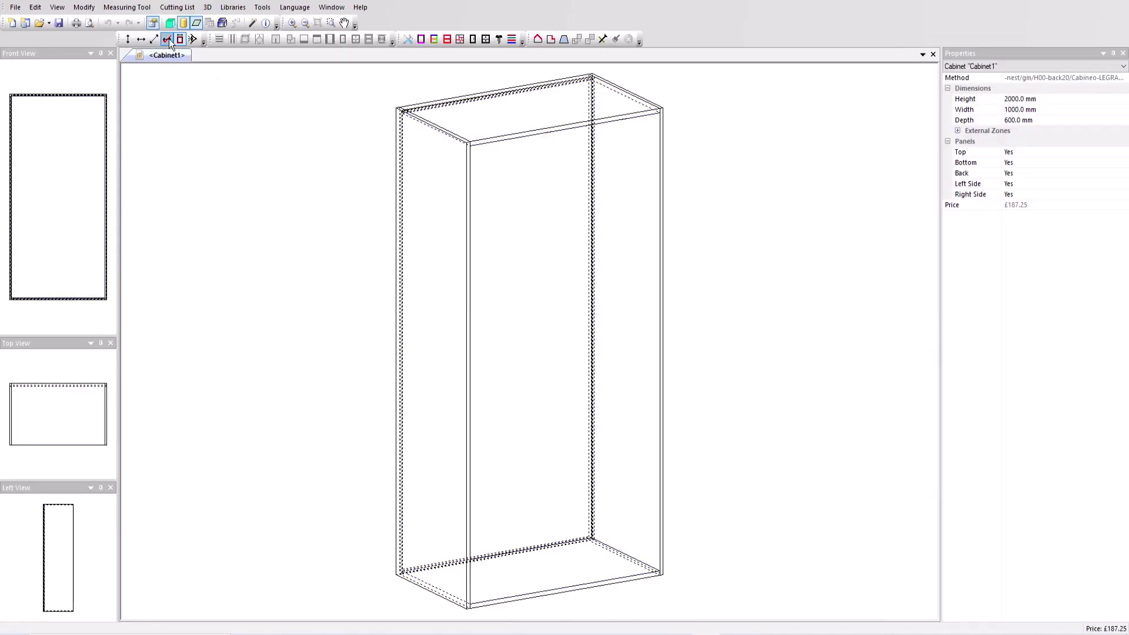
left_click(170, 24)
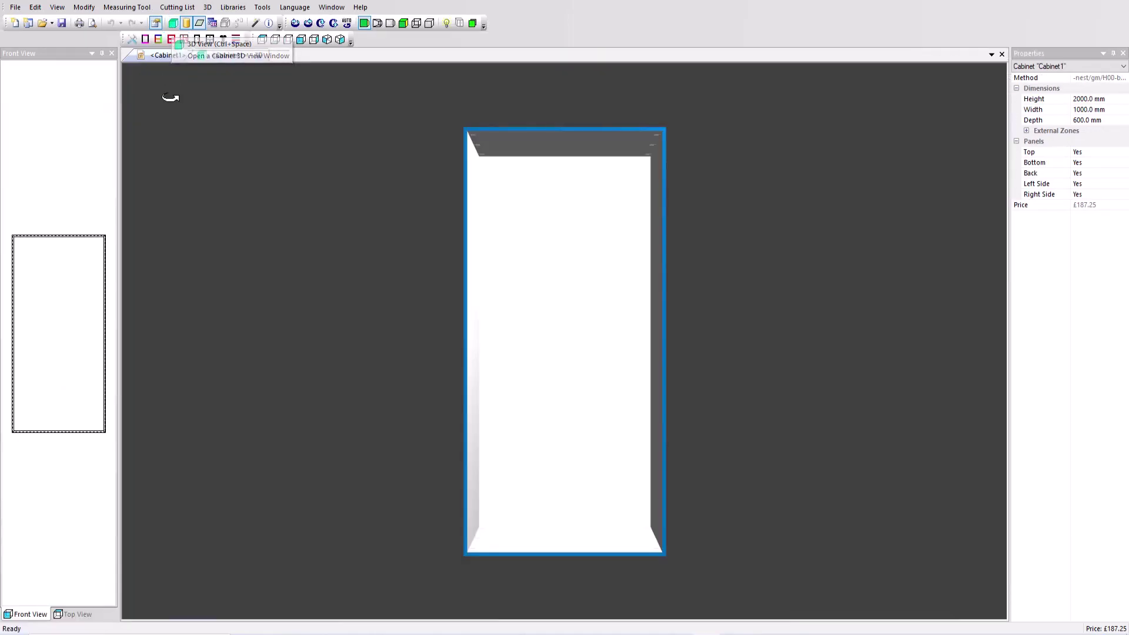
right_click(214, 59)
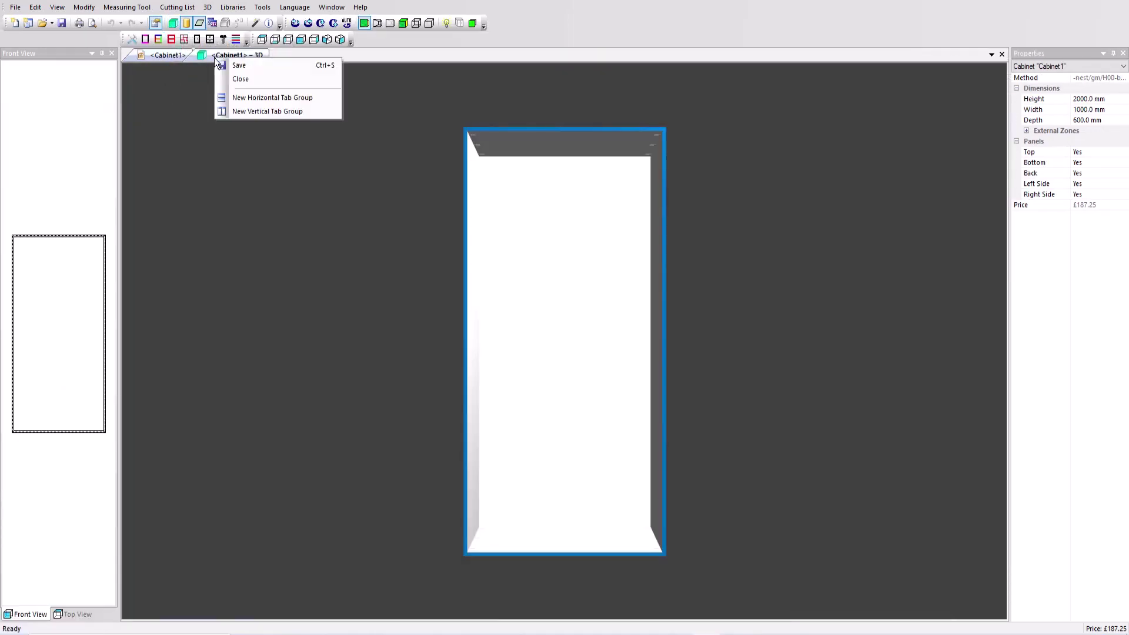
left_click(249, 111)
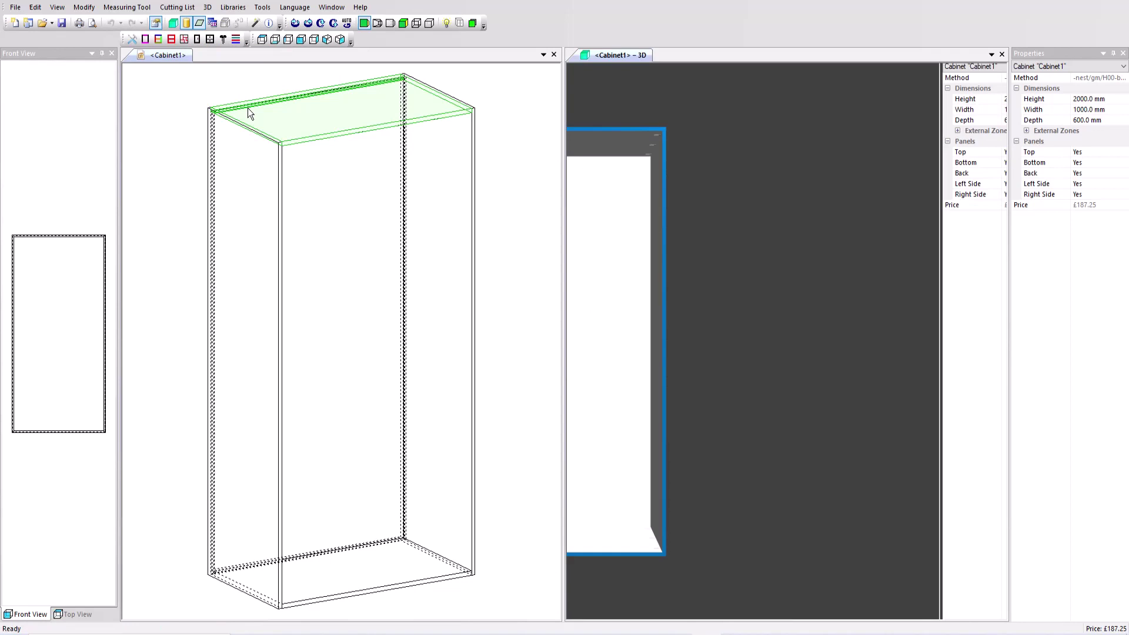
left_click_drag(600, 172, 689, 194)
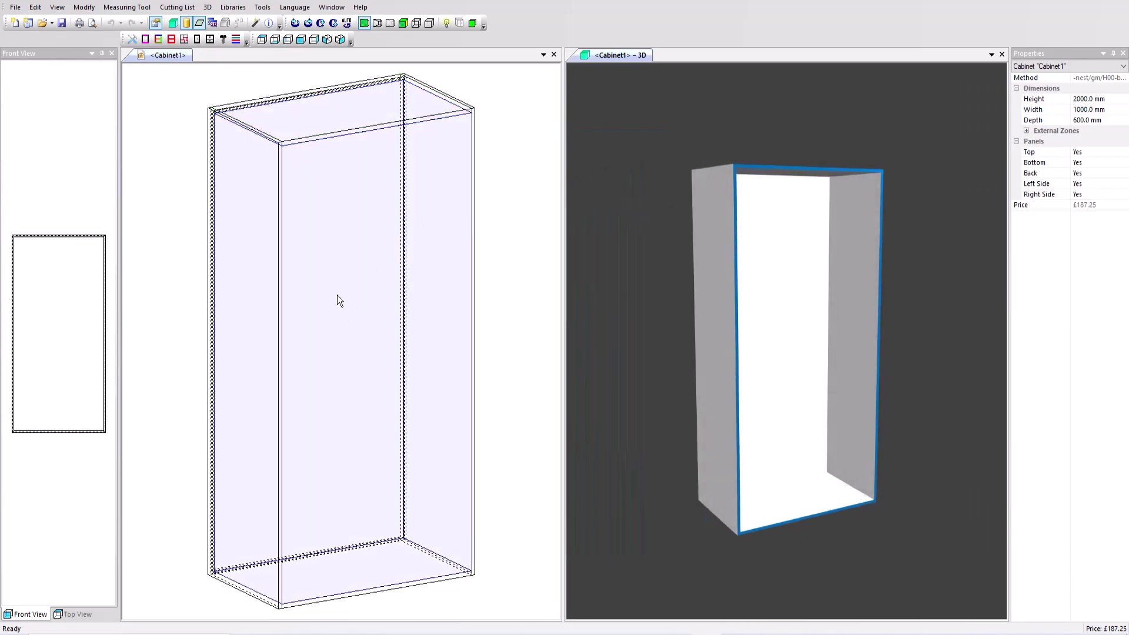
left_click(336, 244)
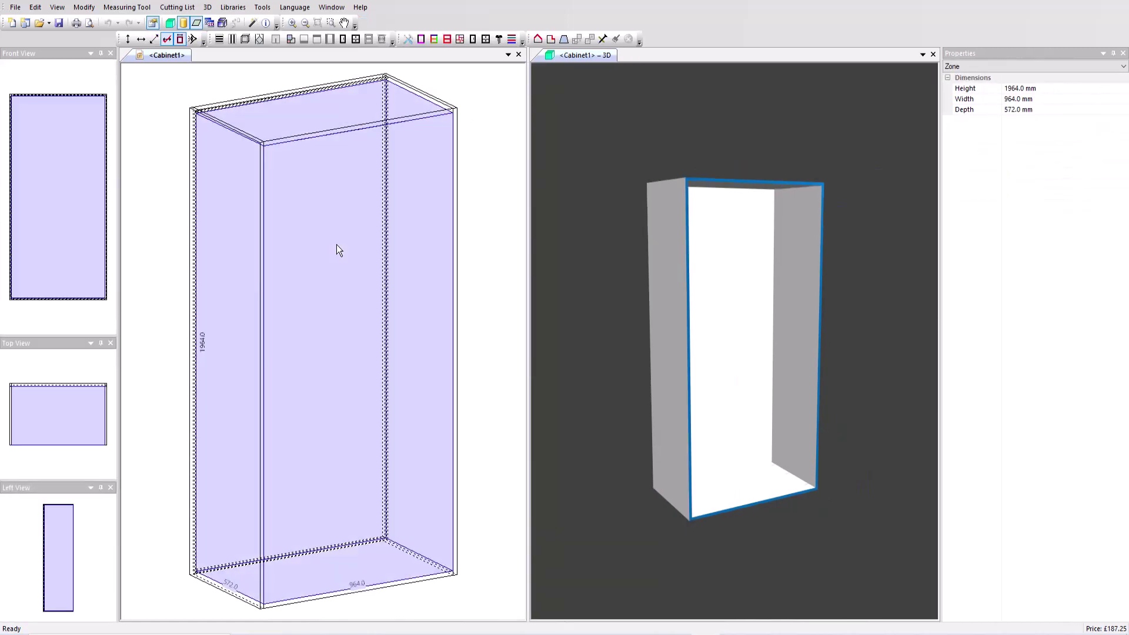
Add a fixed shelf 700 mm from the bottom of the cabinet.
left_click(219, 39)
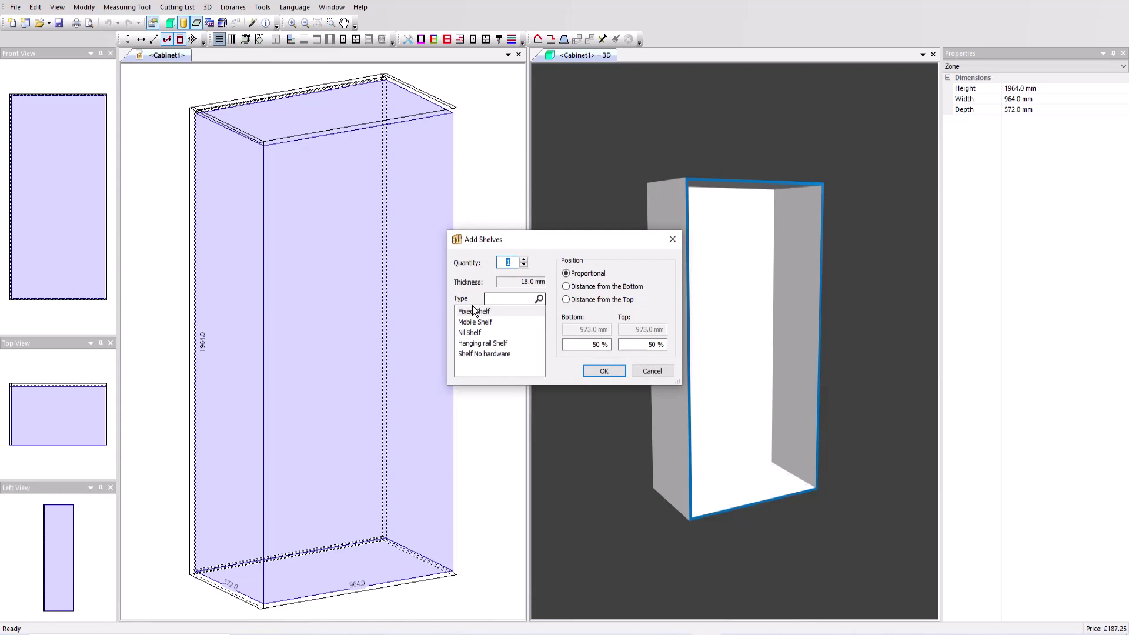
left_click(472, 311)
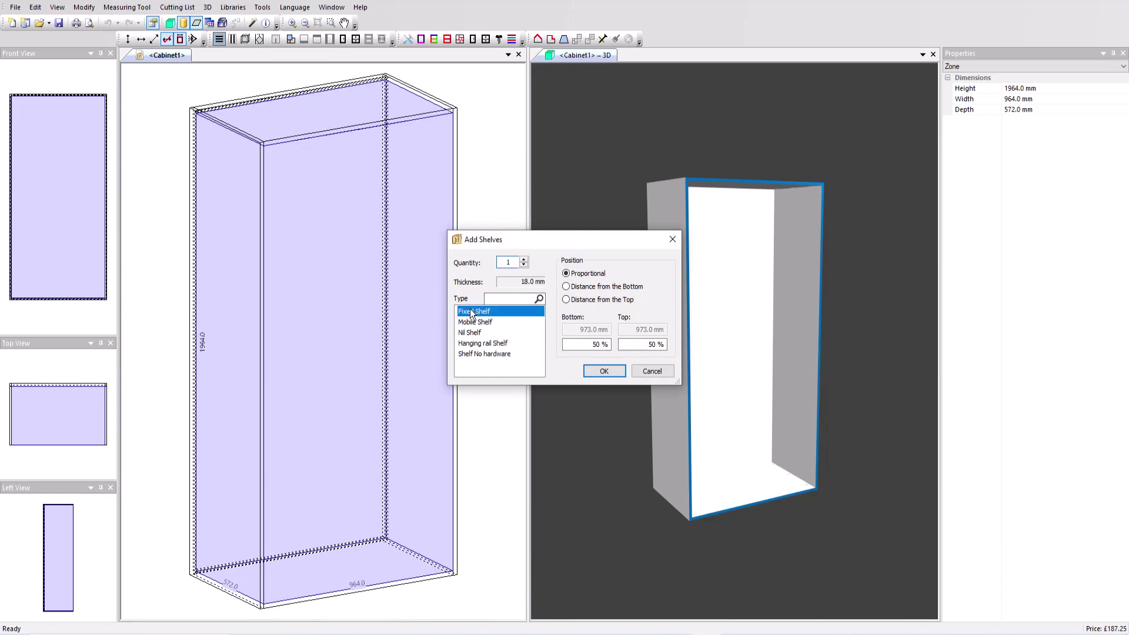
left_click(569, 286)
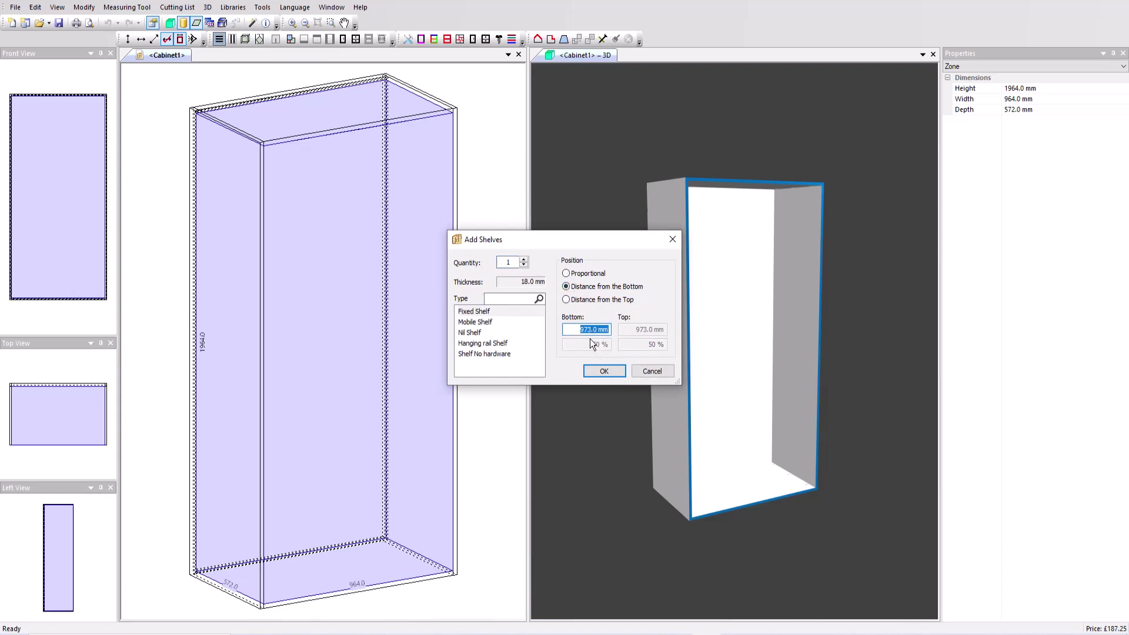
type("700")
left_click(606, 365)
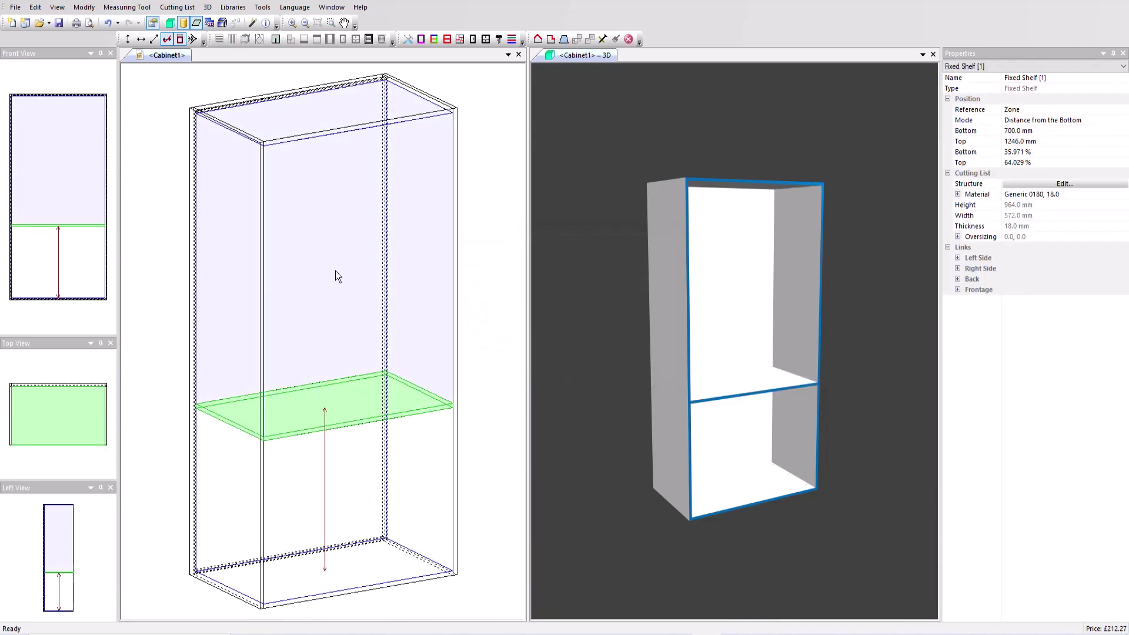
Fill the zone below the shelf with three Drawer 550 drawers.
left_click(353, 469)
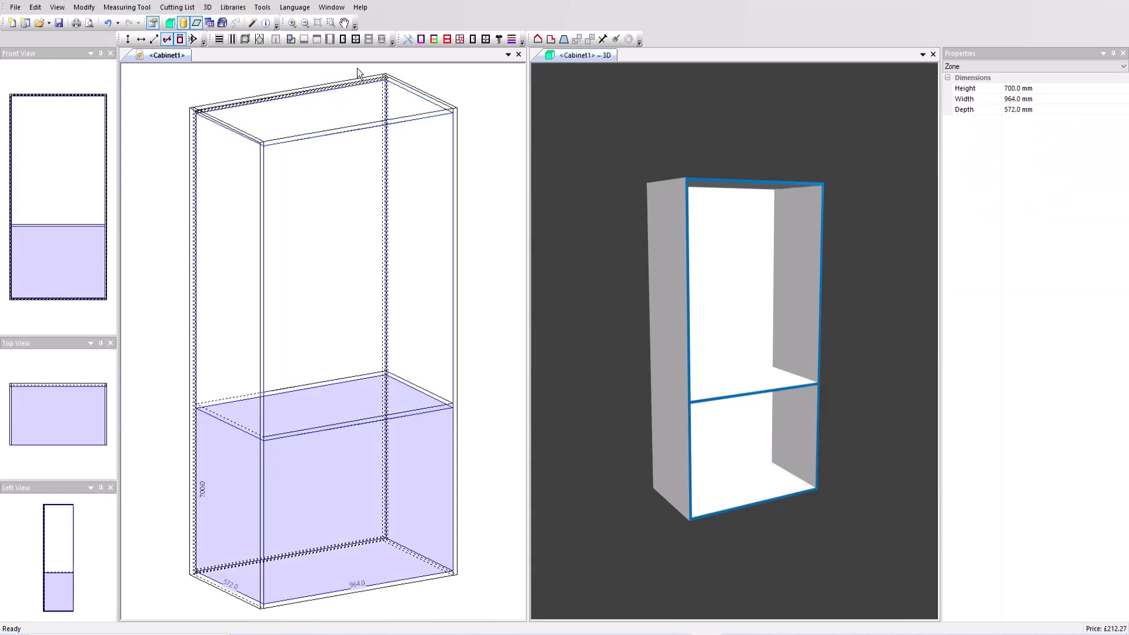
left_click(355, 39)
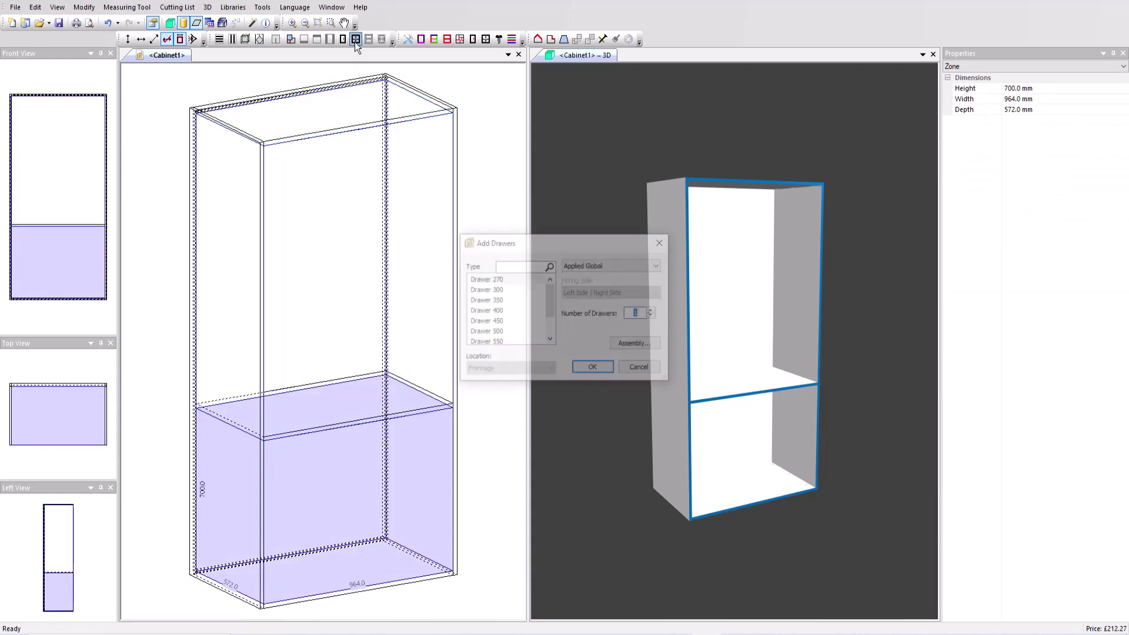
left_click(484, 342)
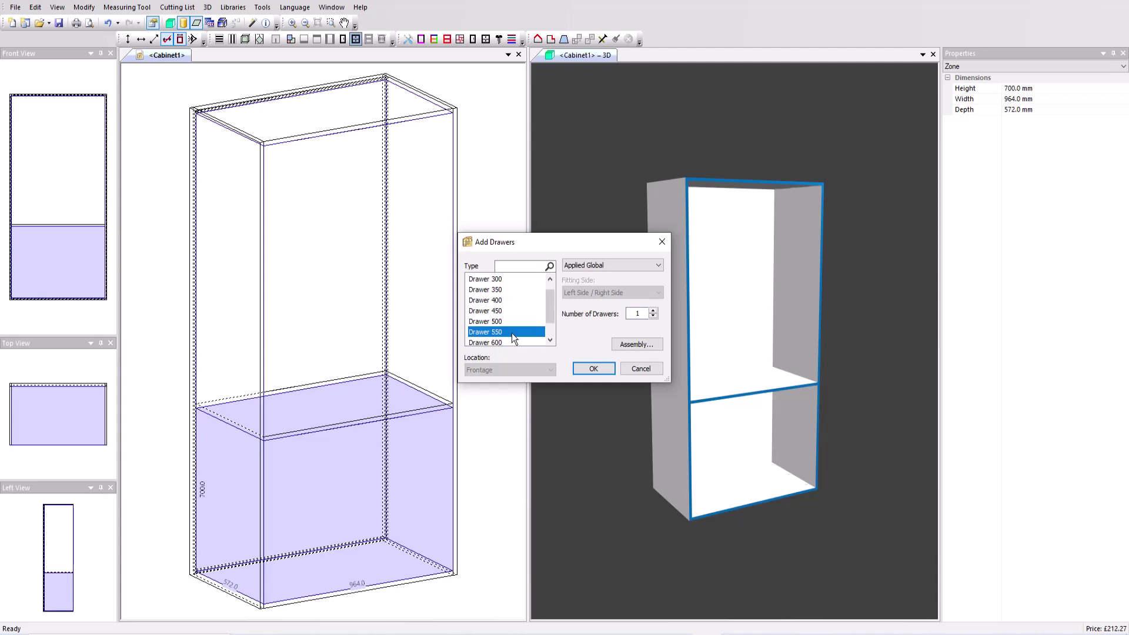
left_click(653, 310)
left_click(653, 310)
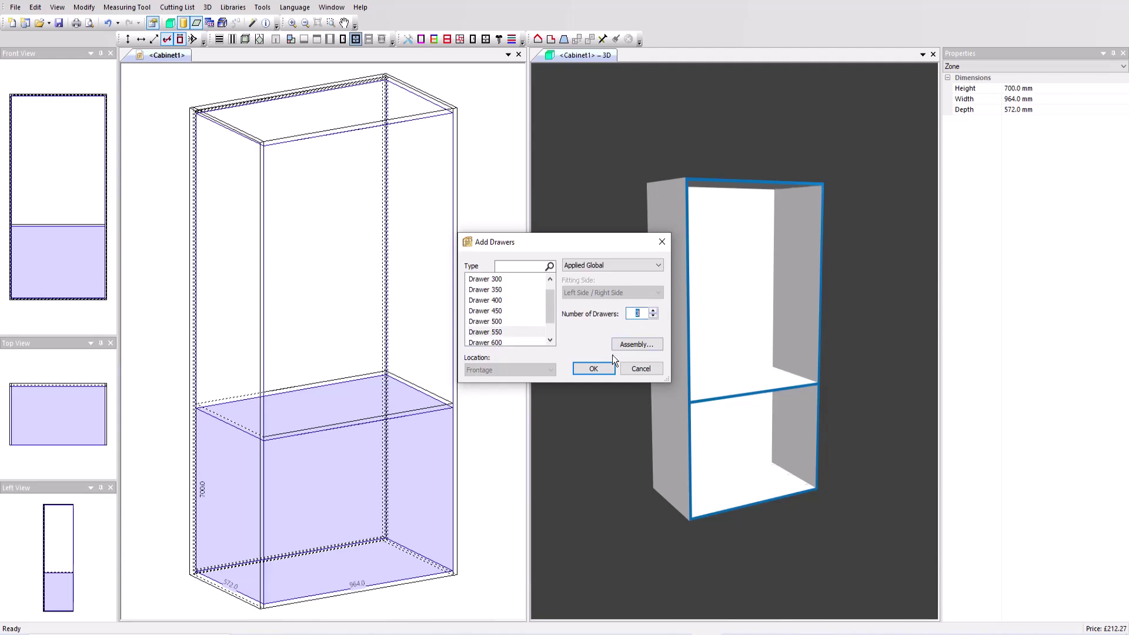
left_click(592, 370)
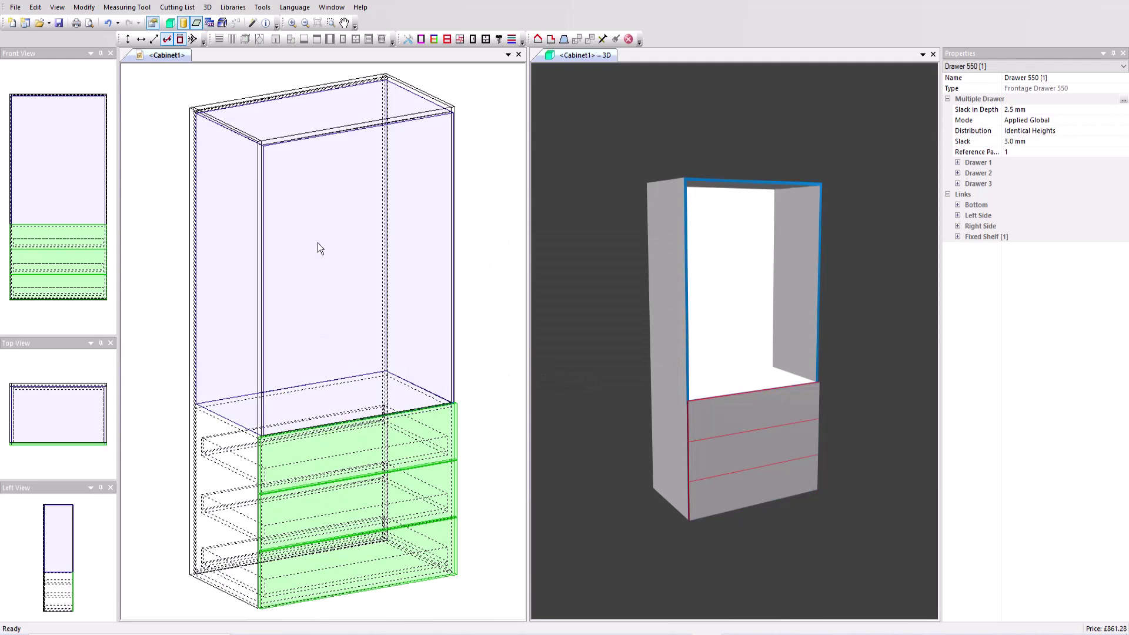
left_click(317, 230)
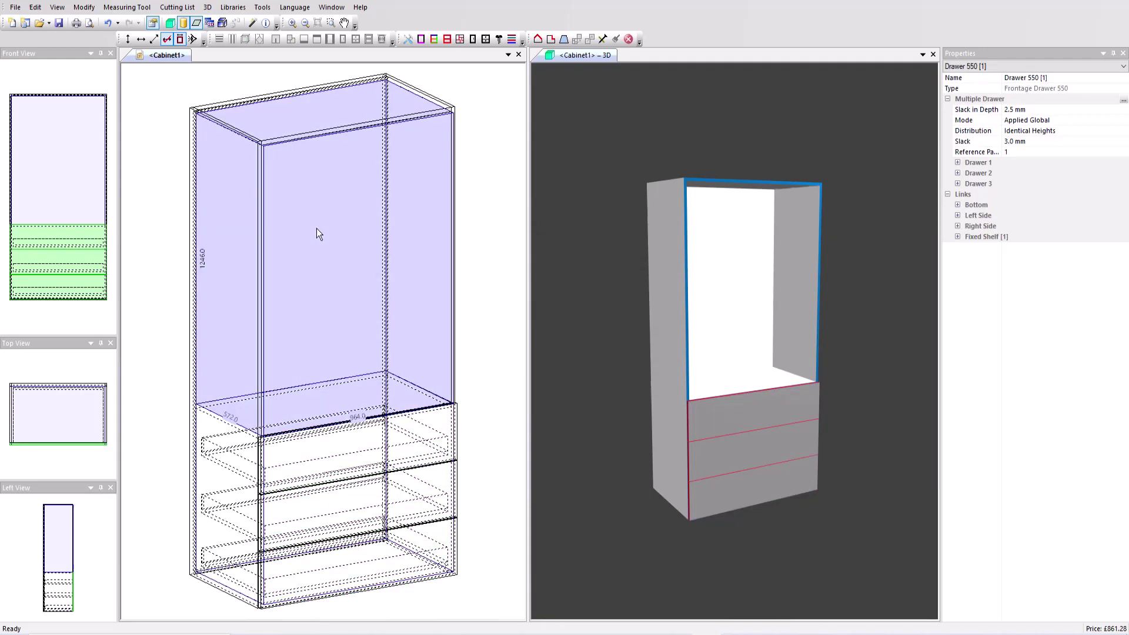
Split the upper zone into two bays with a centred upright.
right_click(317, 234)
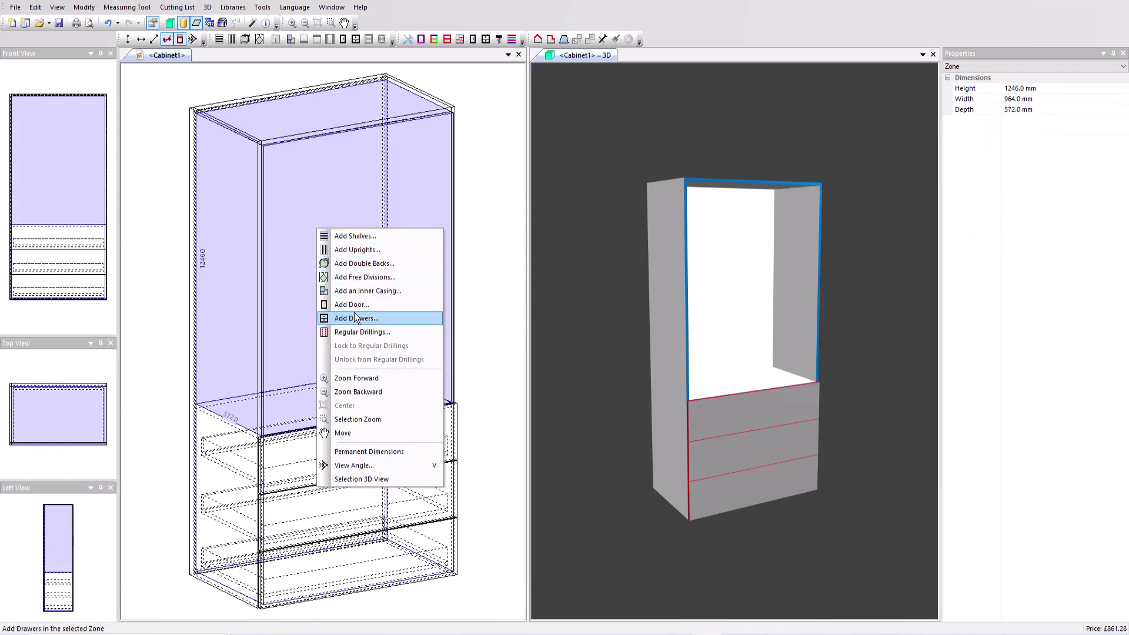
left_click(362, 251)
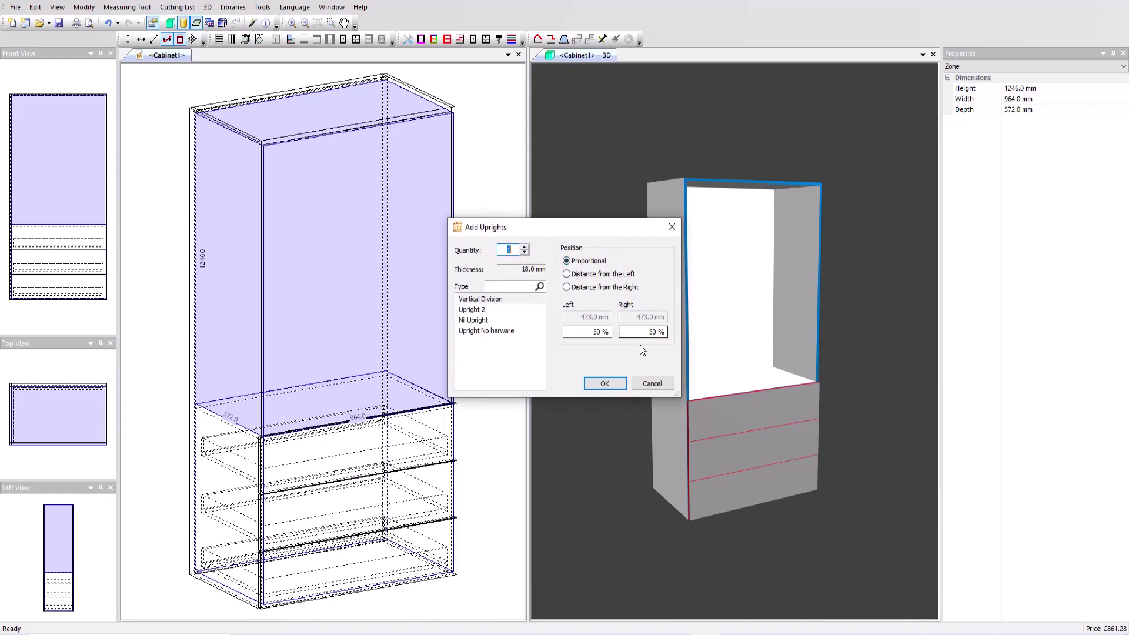
left_click(606, 383)
Add a single standard door to the right-hand bay.
left_click(419, 266)
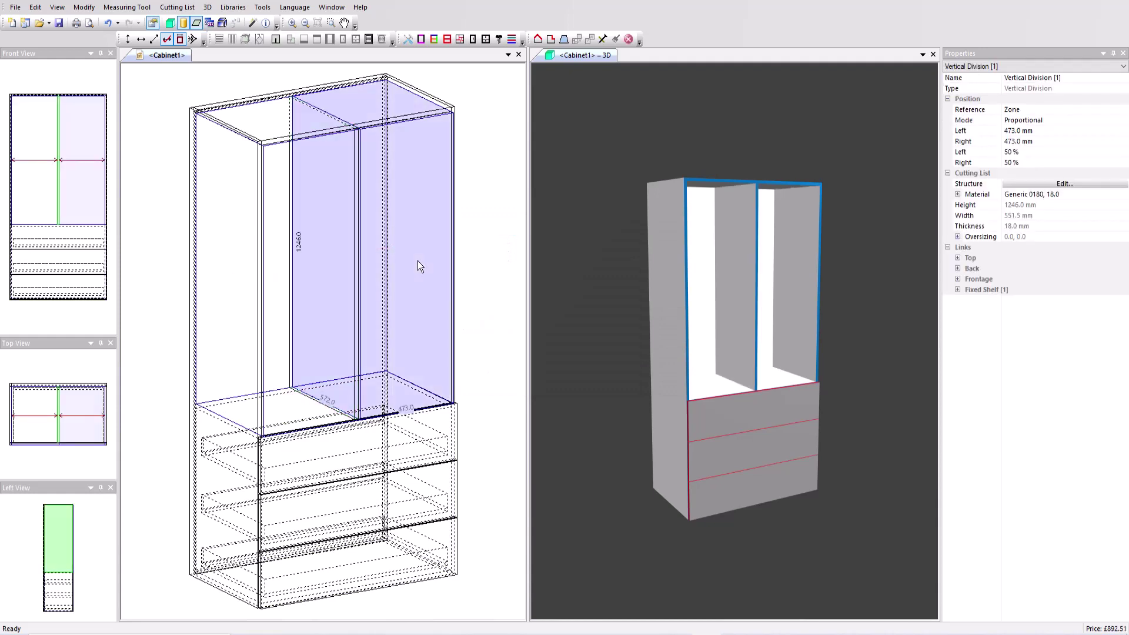
right_click(418, 262)
left_click(454, 337)
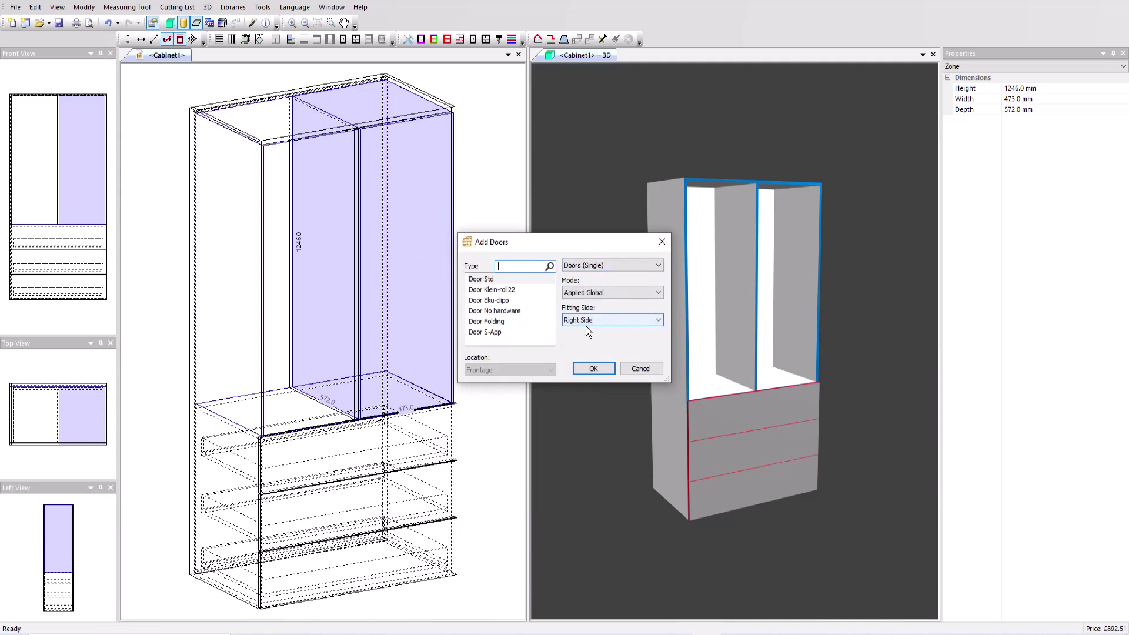
left_click(592, 369)
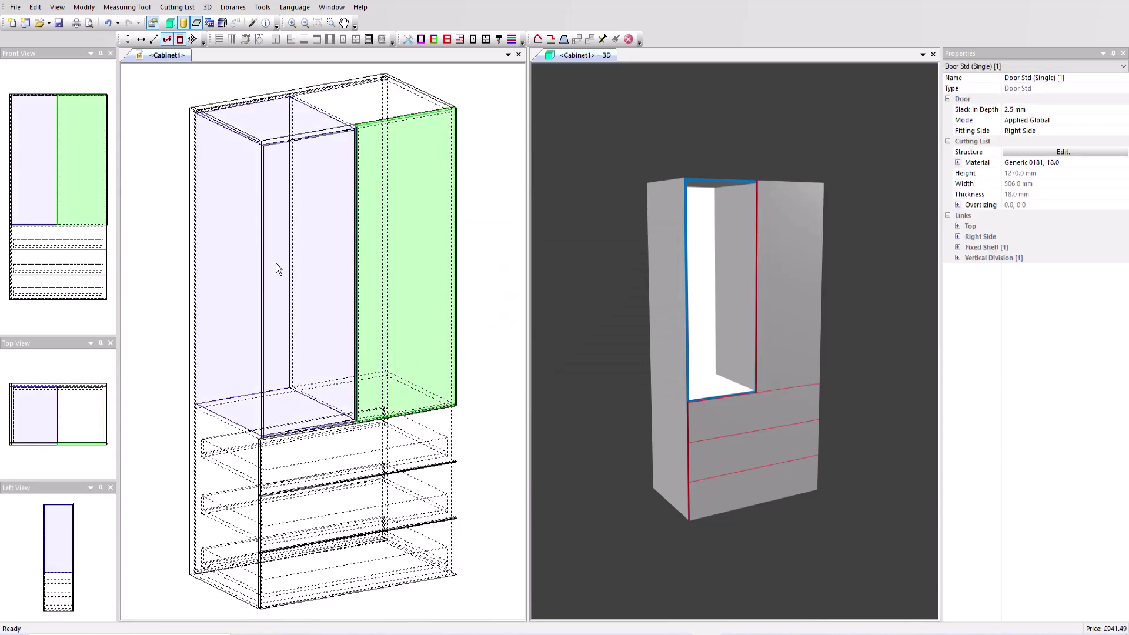
Add four equally spaced fixed shelves to the left-hand bay.
left_click(277, 263)
right_click(276, 263)
left_click(308, 270)
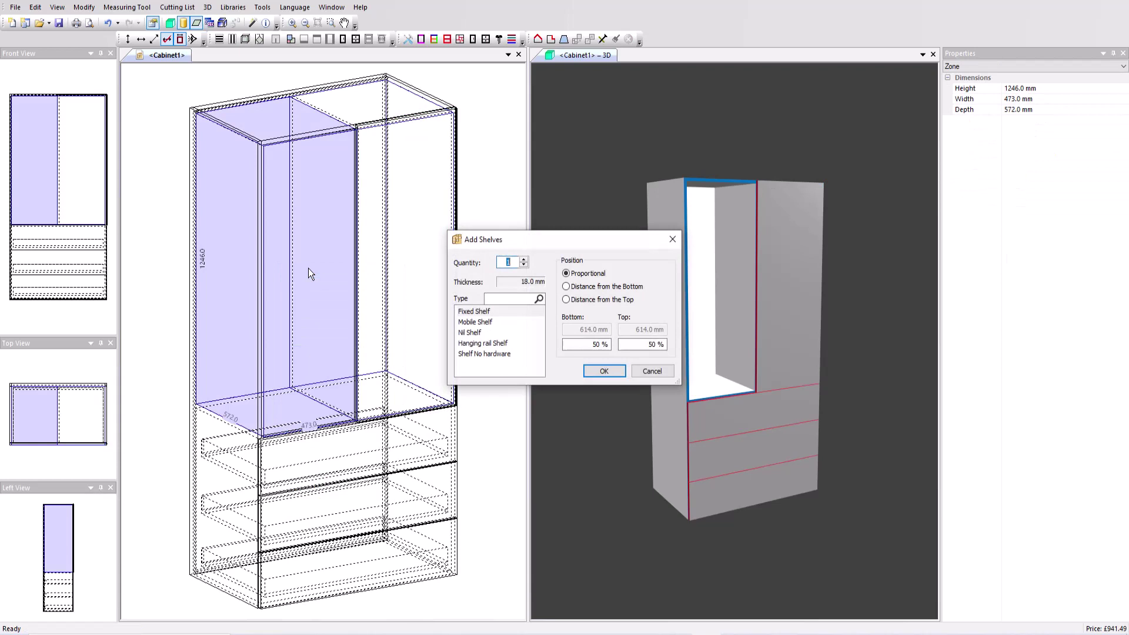
left_click(524, 260)
left_click(524, 260)
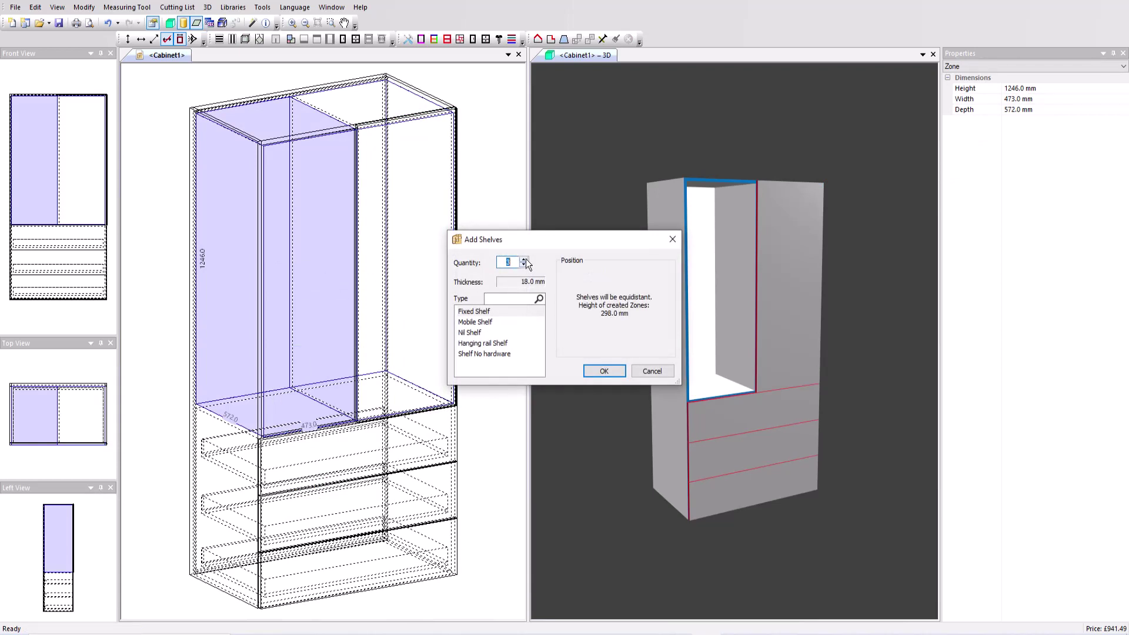
double_click(532, 311)
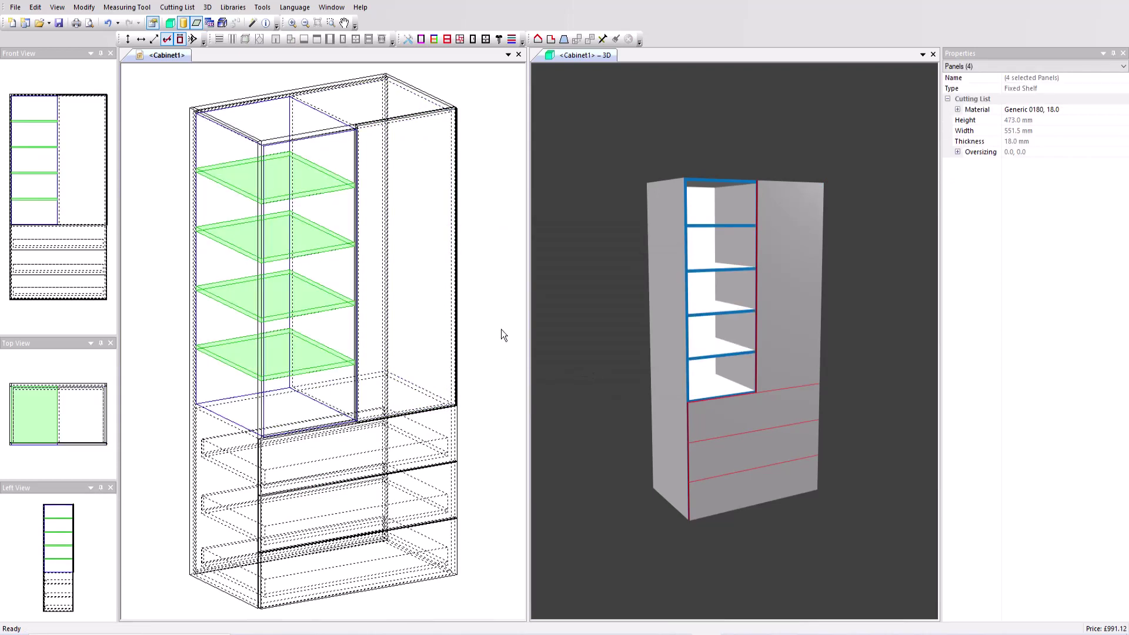
Set the cabinet's plinth elevation to 78 mm in its external zone properties.
left_click(493, 259)
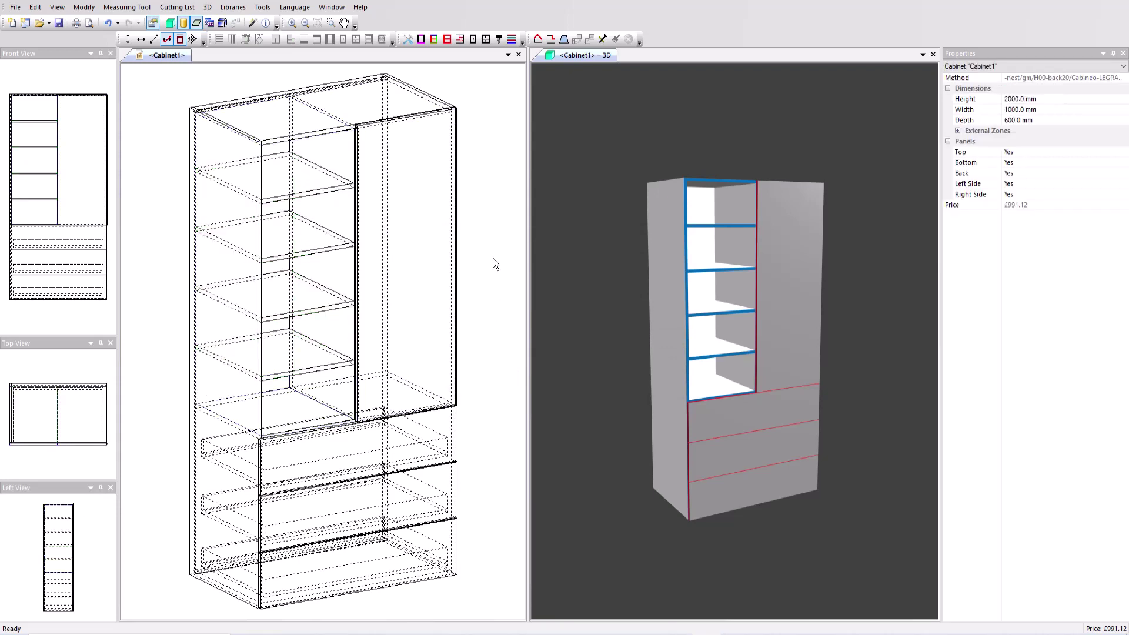
left_click(957, 132)
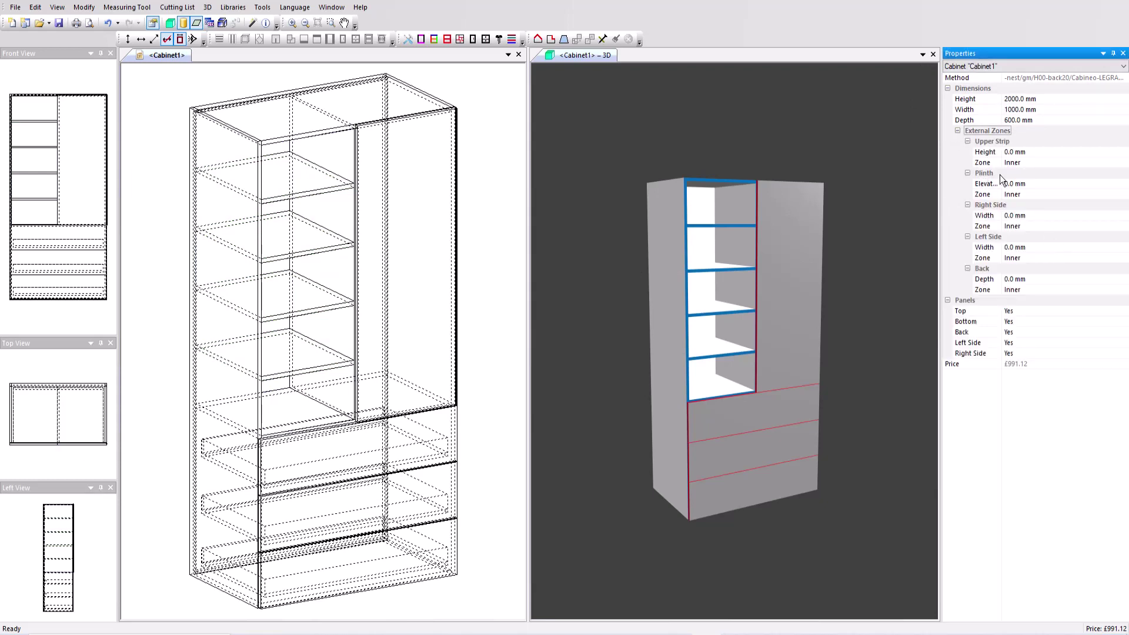
left_click(1041, 185)
left_click(1041, 185)
type("58")
key("Return")
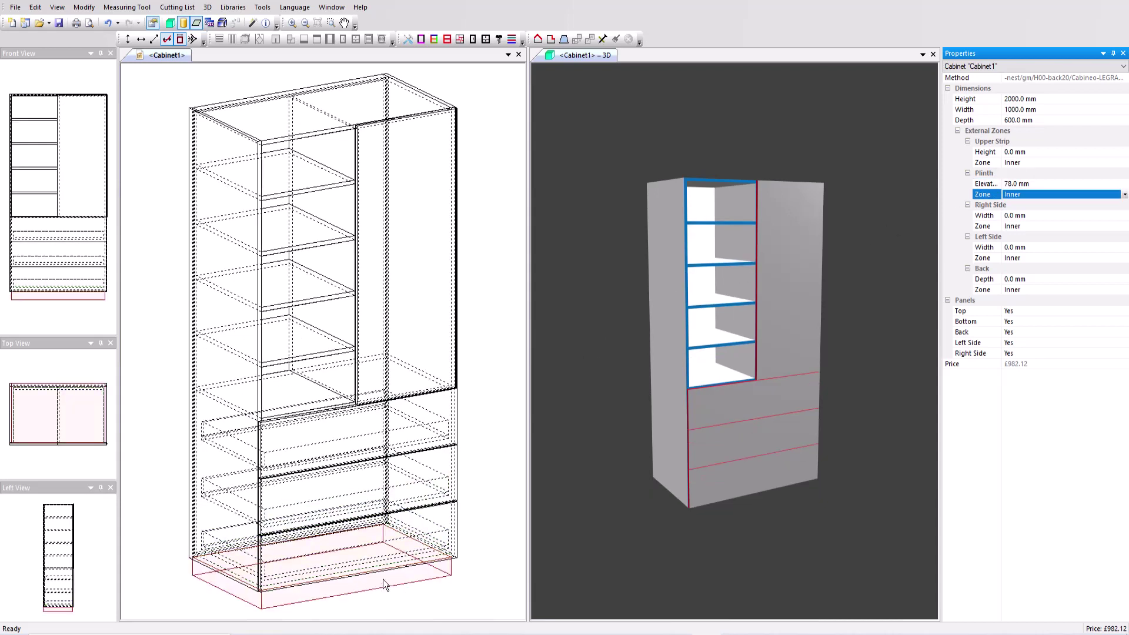
Add a frontage plinth recessed 20 mm beneath the cabinet.
left_click(383, 580)
right_click(383, 580)
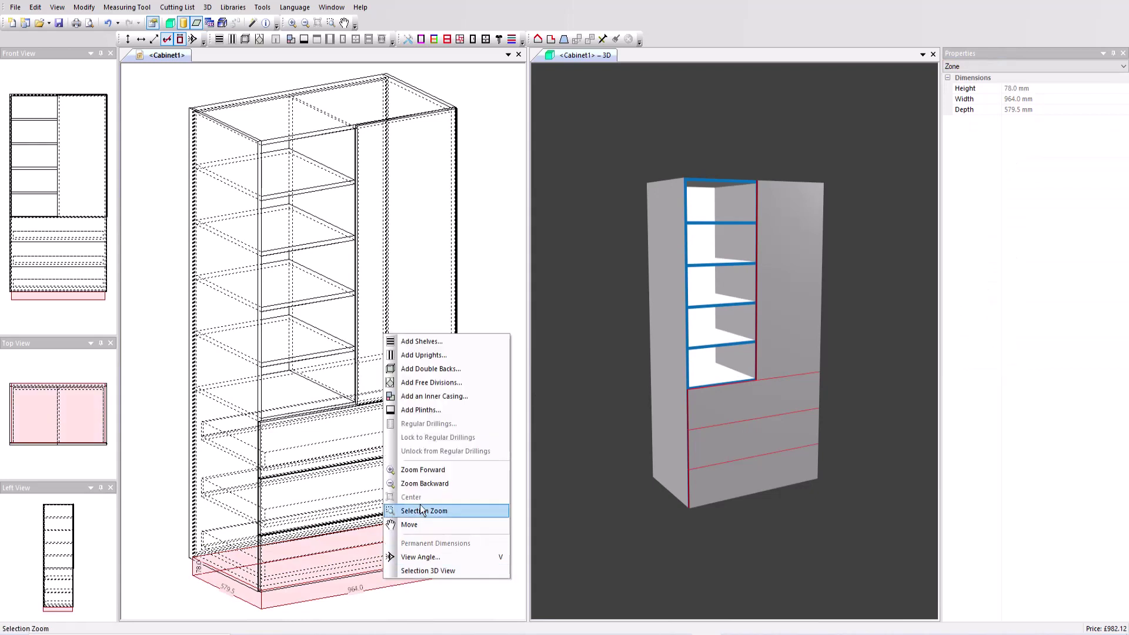
left_click(432, 410)
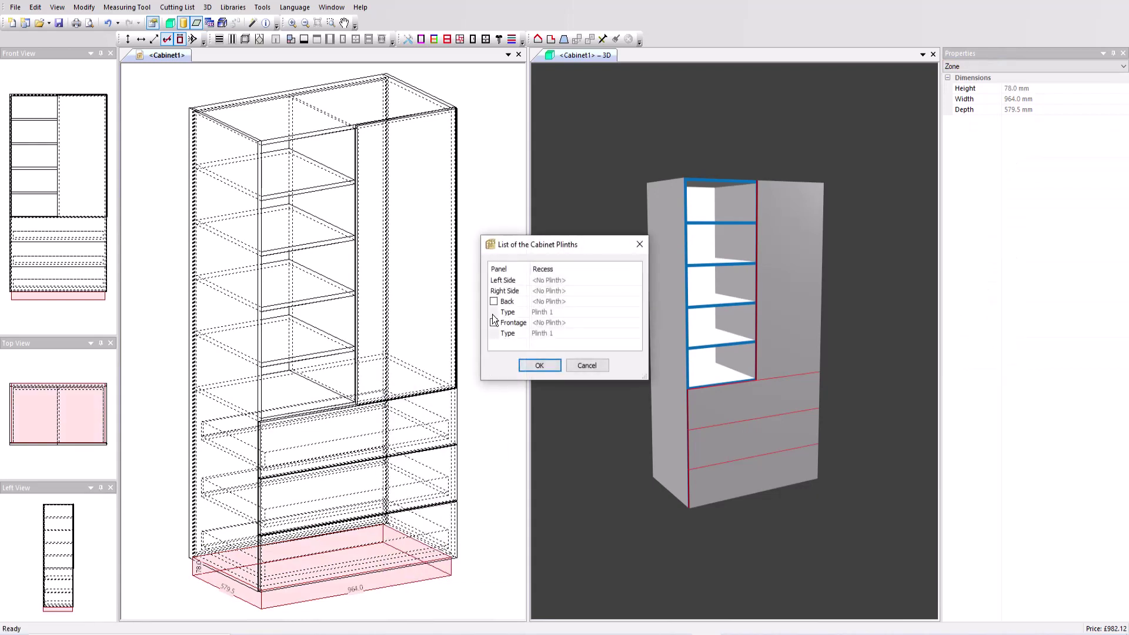
left_click(493, 322)
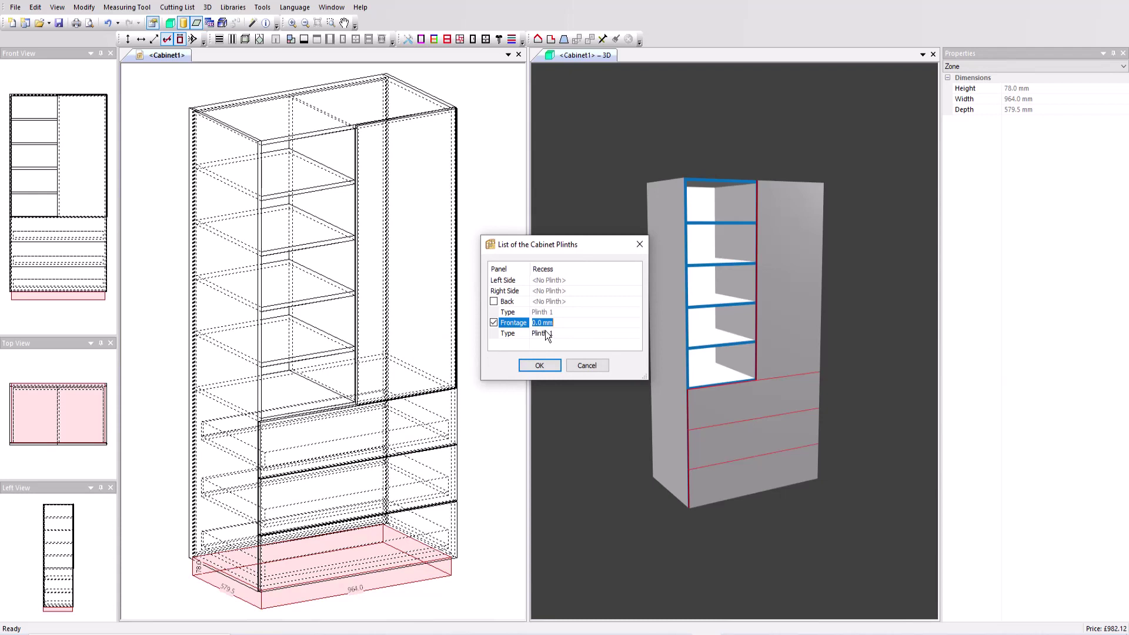
left_click(537, 366)
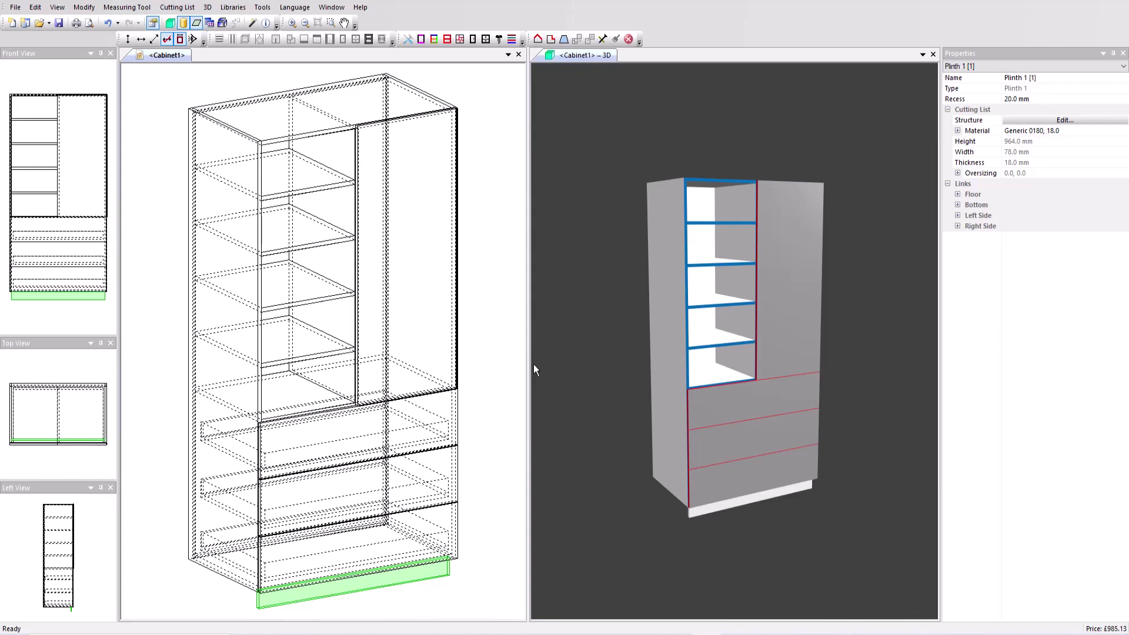
left_click(580, 265)
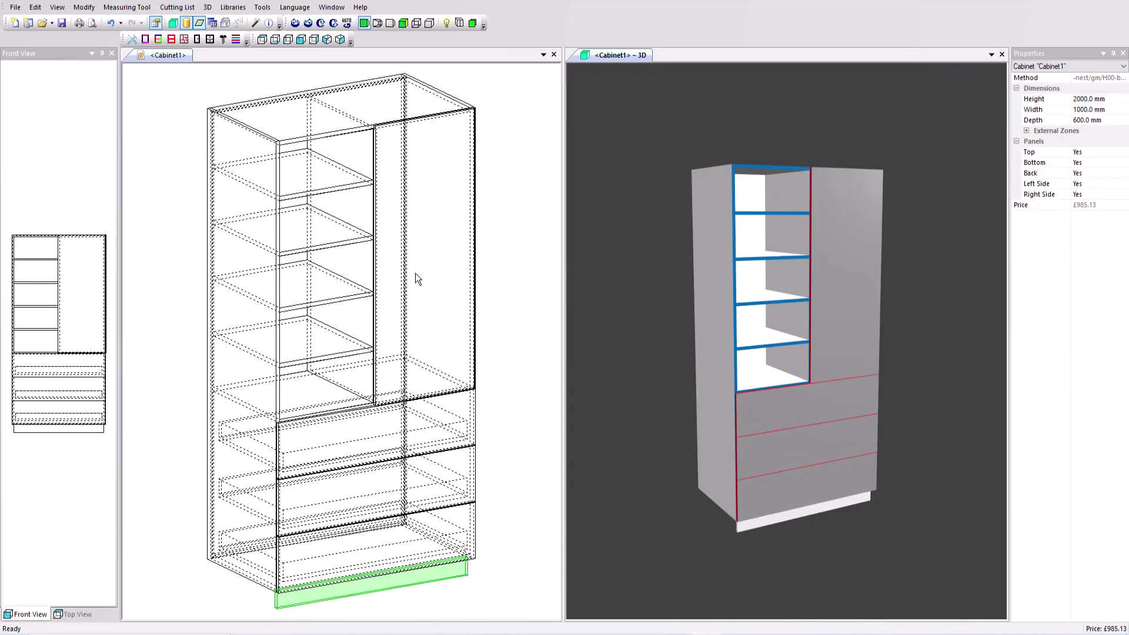
left_click(92, 22)
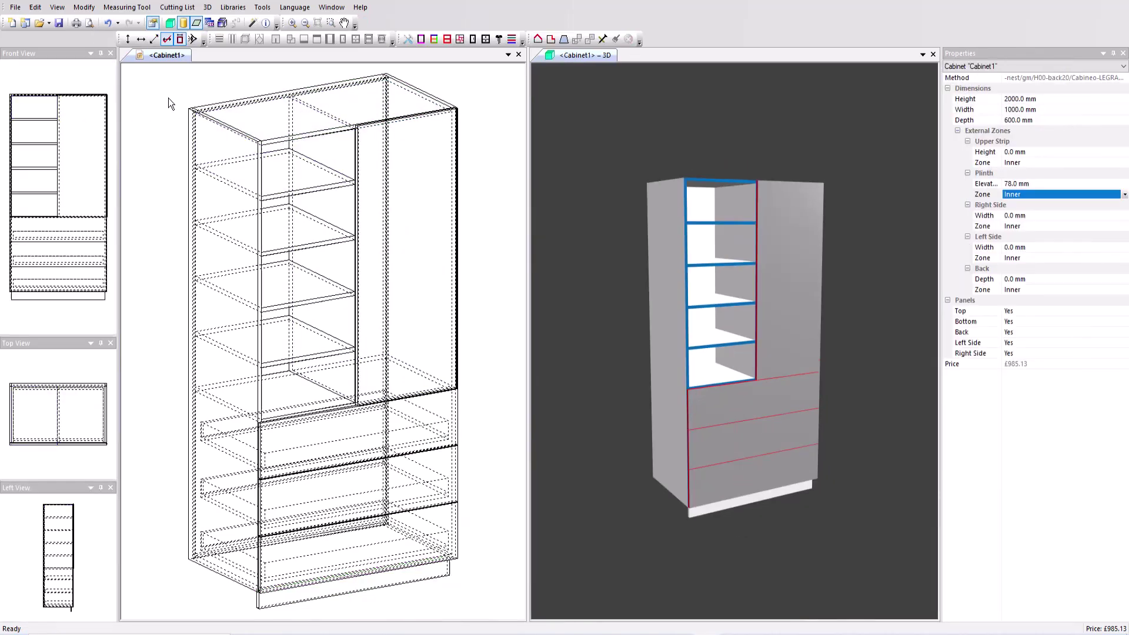
left_click(89, 23)
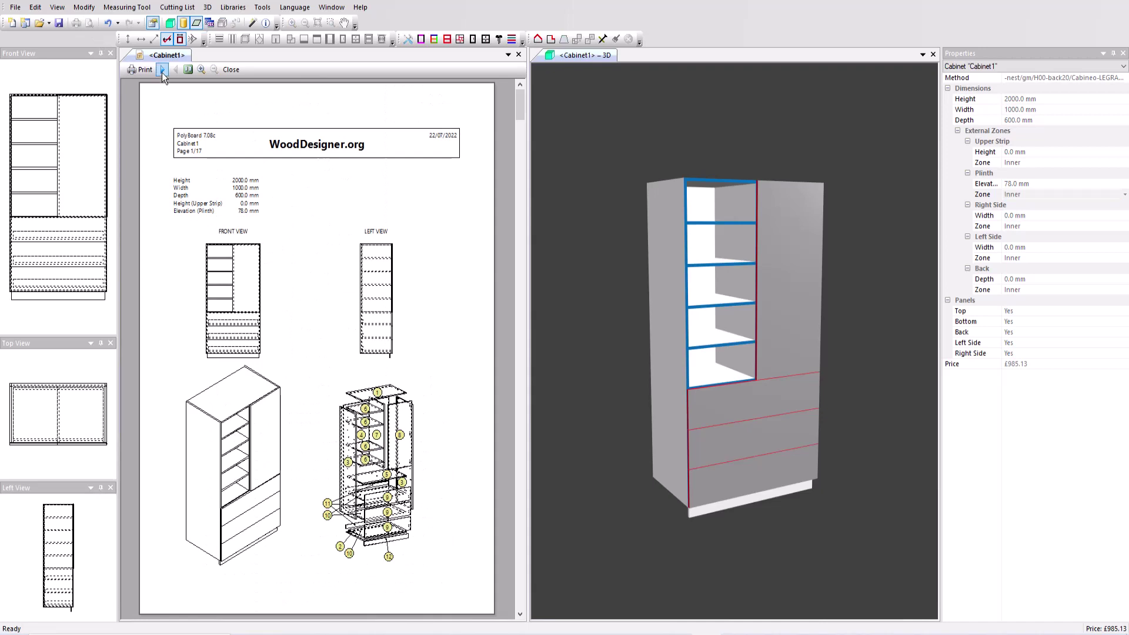
left_click(163, 69)
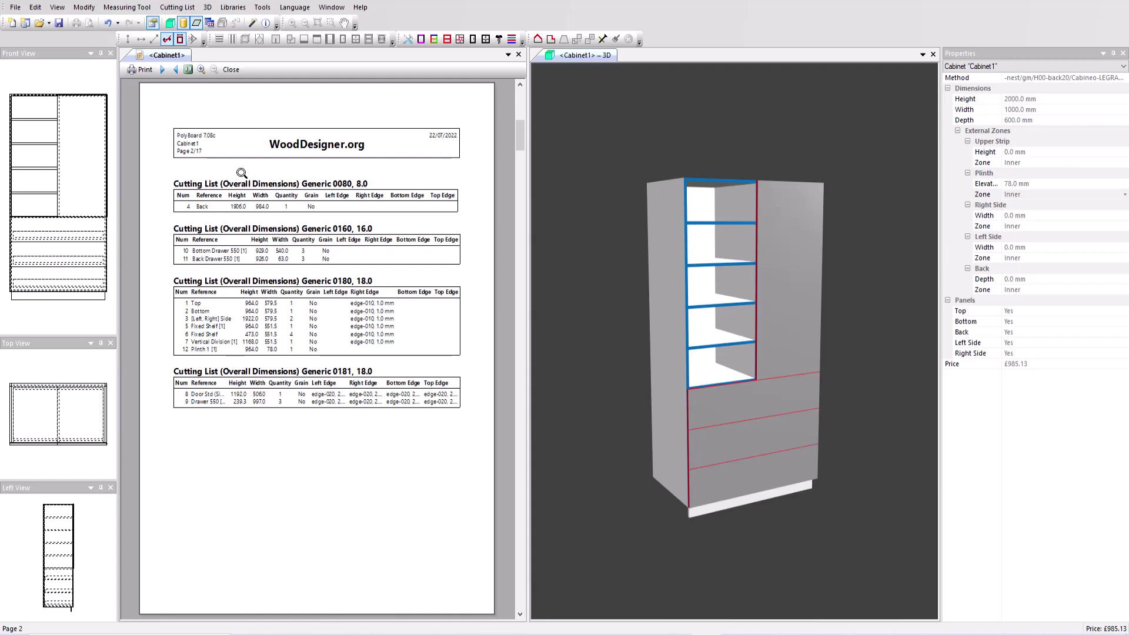
left_click(162, 70)
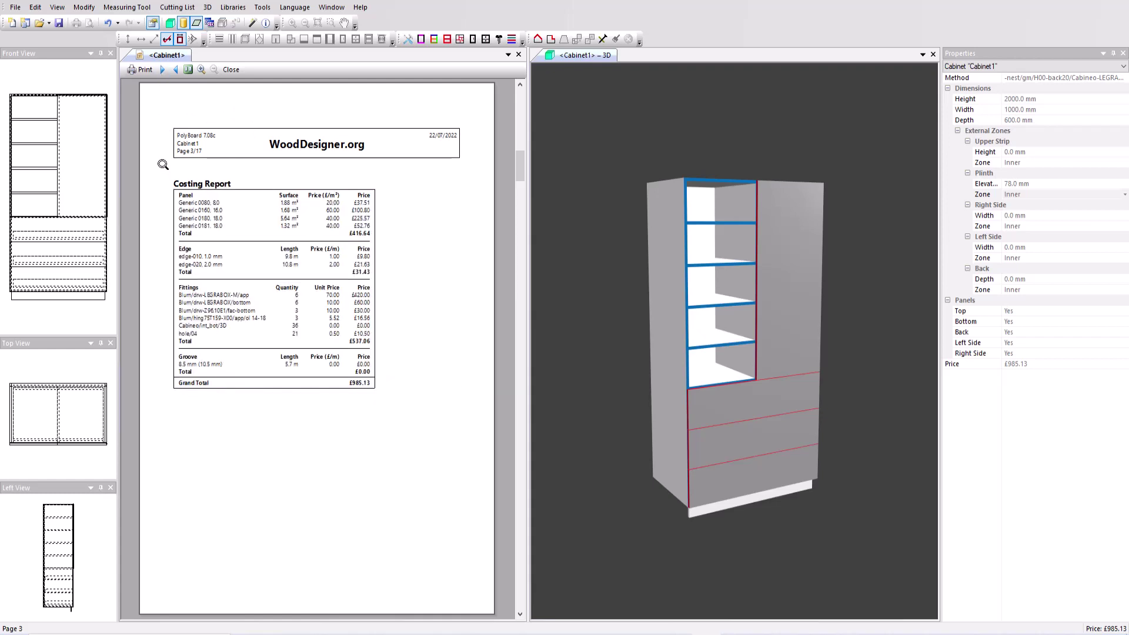
left_click(163, 70)
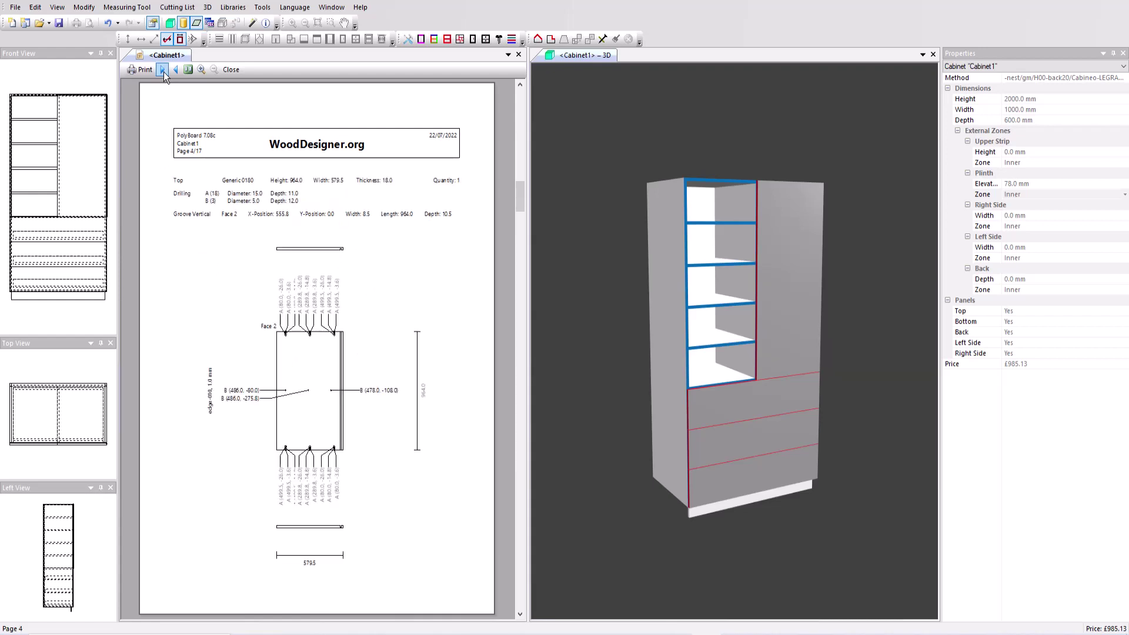
left_click(163, 70)
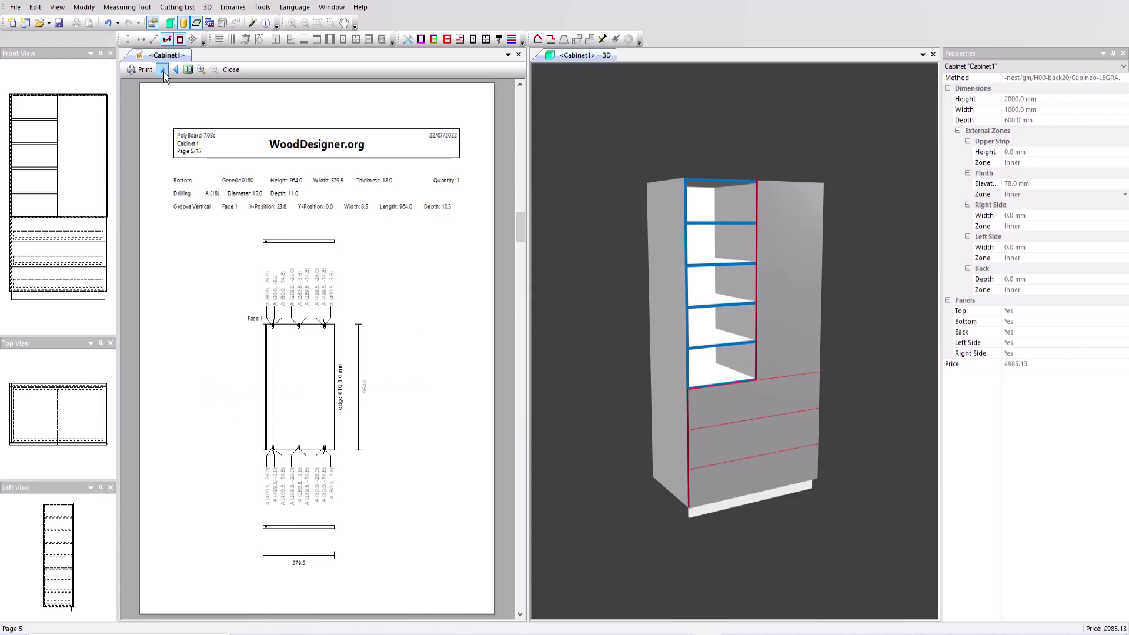
left_click(230, 69)
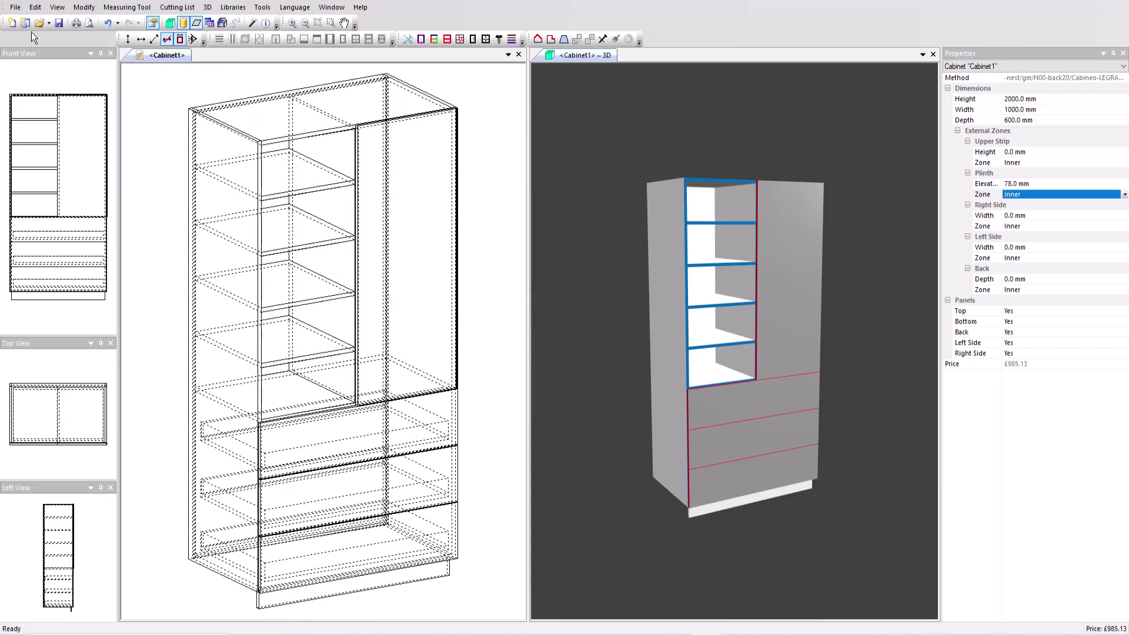
Show the Post-Processor Export submenu under the File menu.
left_click(16, 7)
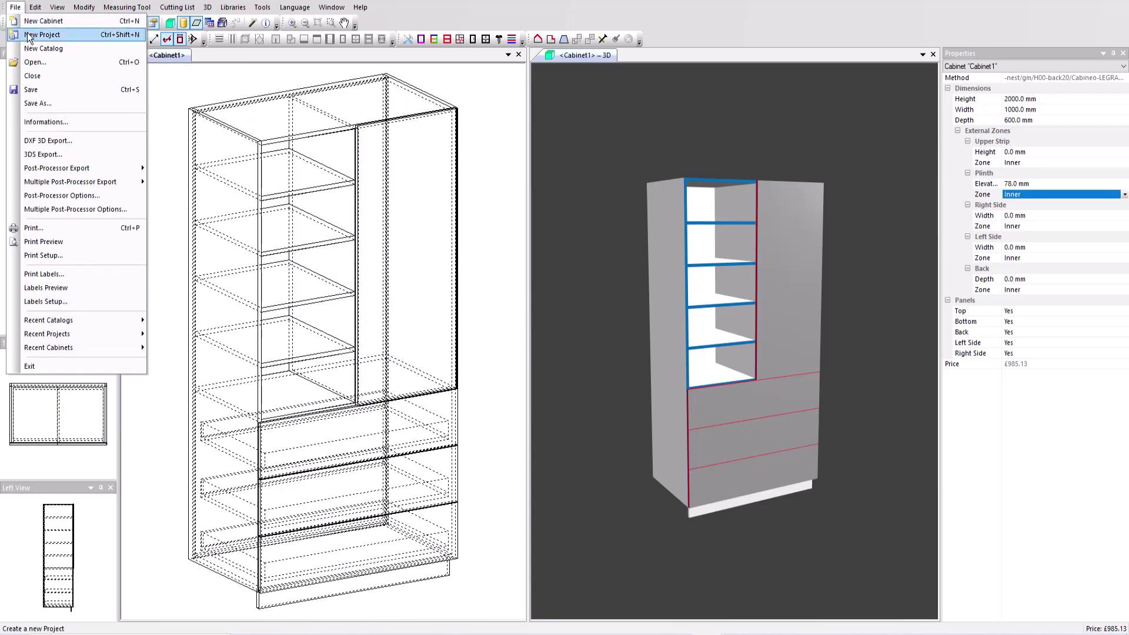
mouse_move(65, 171)
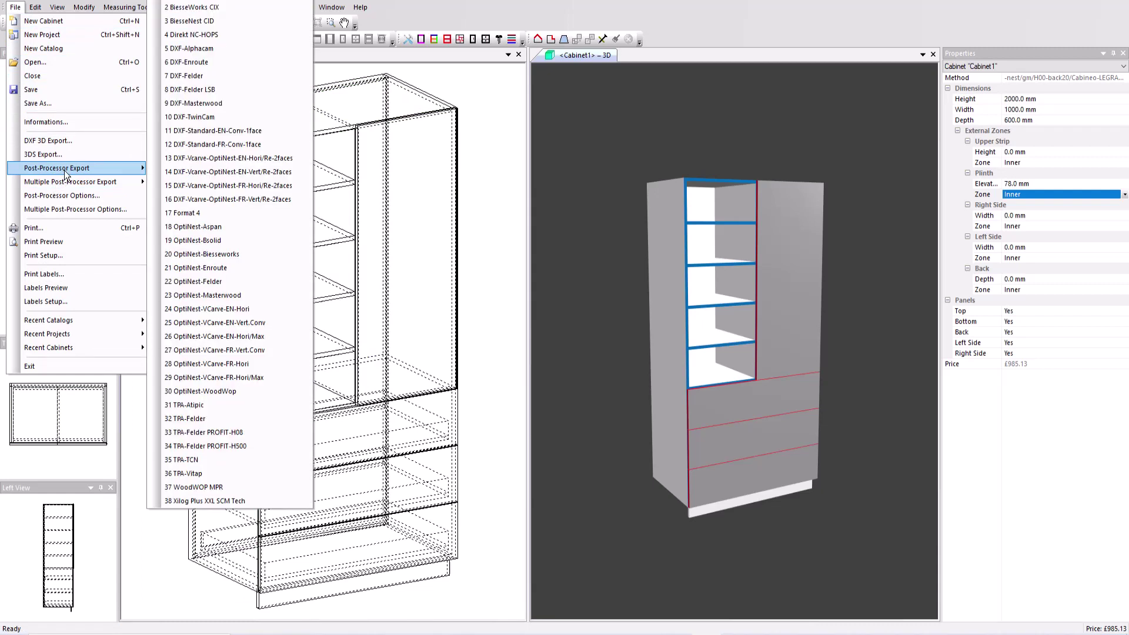
Export with DXF-Vcarve-OptiNest-FR-Vert/Re-2faces, then view the cabinet as wireframe near its top corner.
left_click(212, 200)
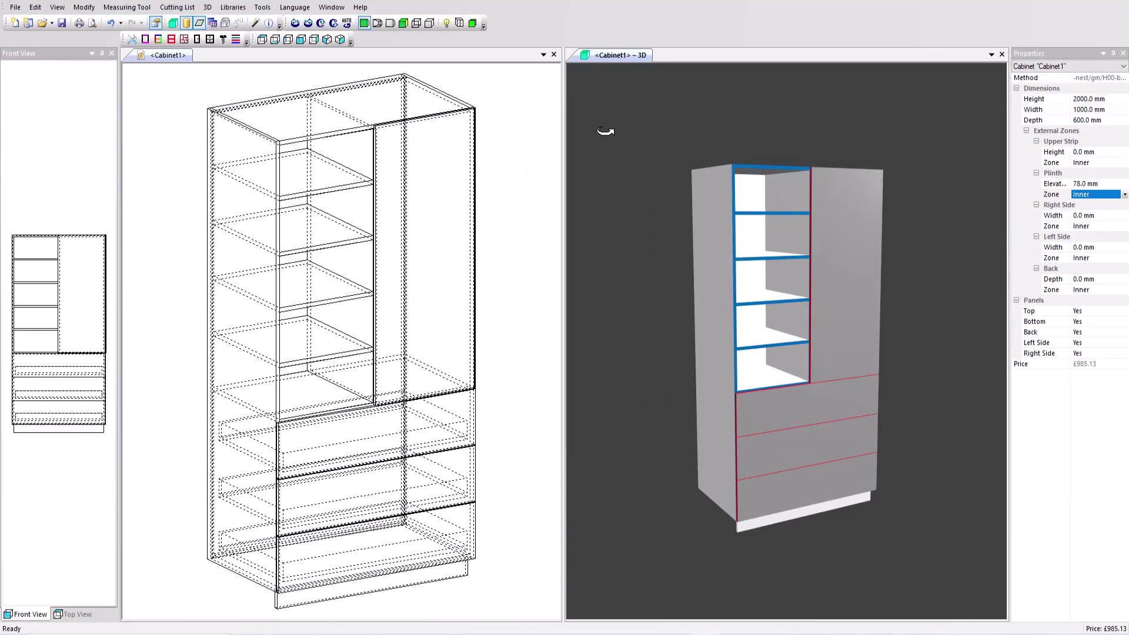
left_click(390, 23)
left_click_drag(621, 162, 651, 166)
scroll(667, 202, "up", 5)
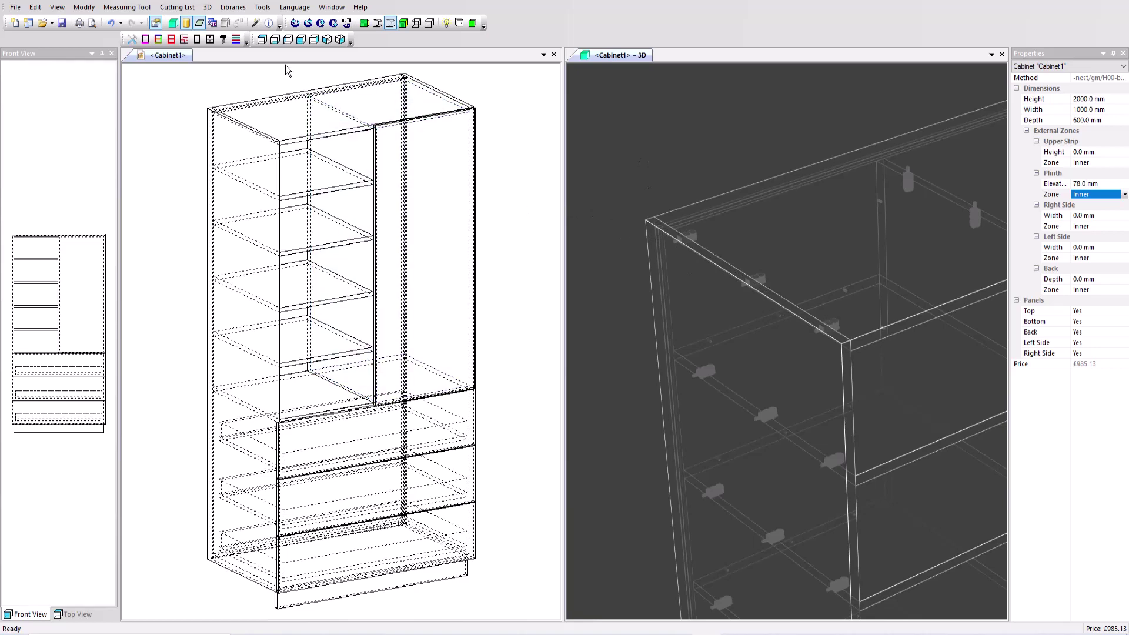
Select and apply the -em/gm/H01-back20/Titus-Blum-Axilo78 manufacturing method to the cabinet.
left_click(132, 42)
left_click(340, 208)
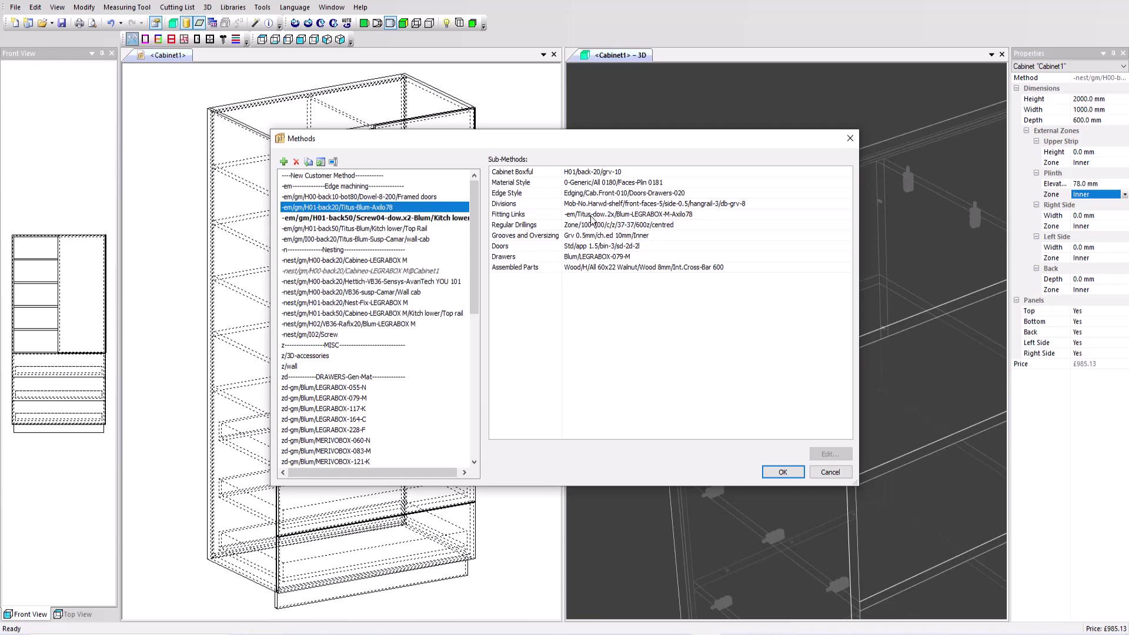
left_click(771, 471)
left_click(559, 343)
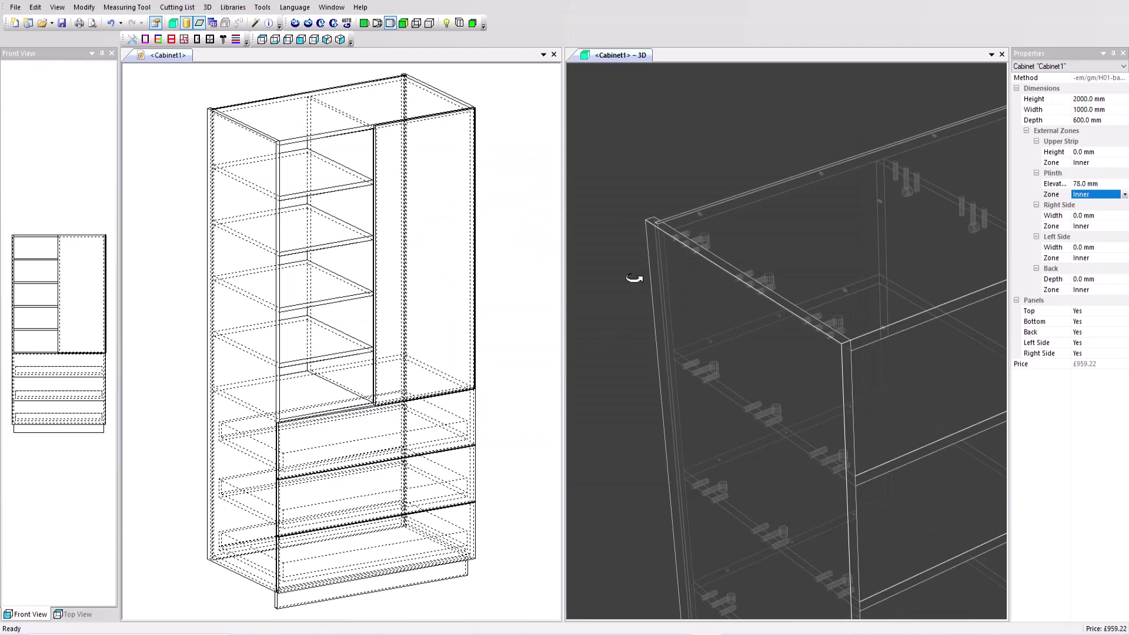
Render the cabinet solid shaded again, zoomed out to show it whole from the front.
left_click(364, 23)
scroll(751, 283, "down", 5)
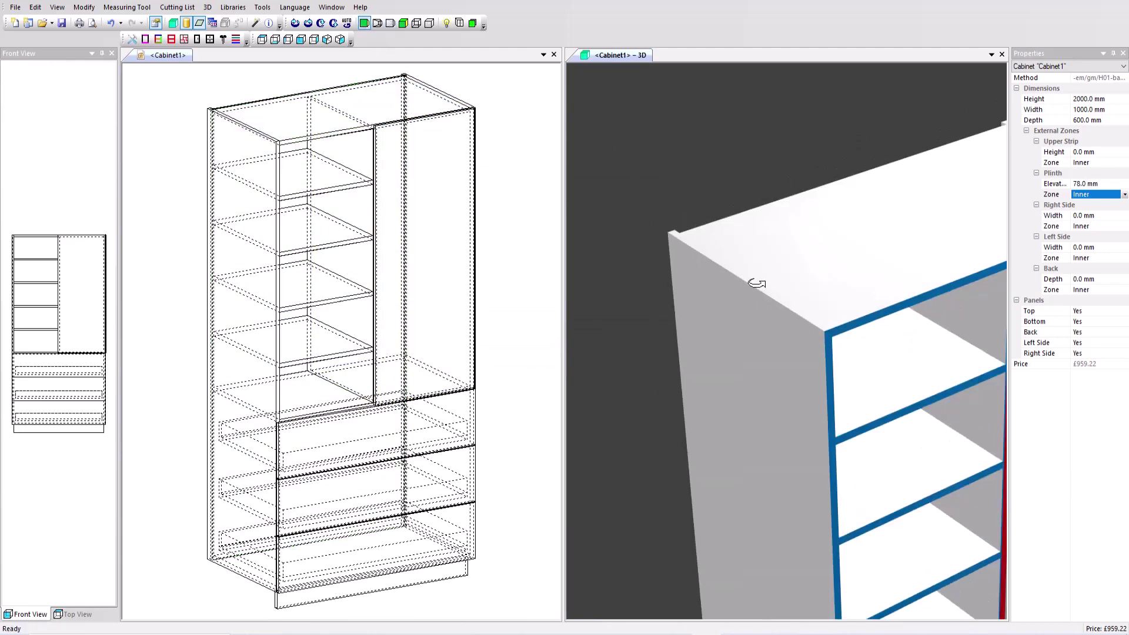
left_click_drag(706, 166, 739, 142)
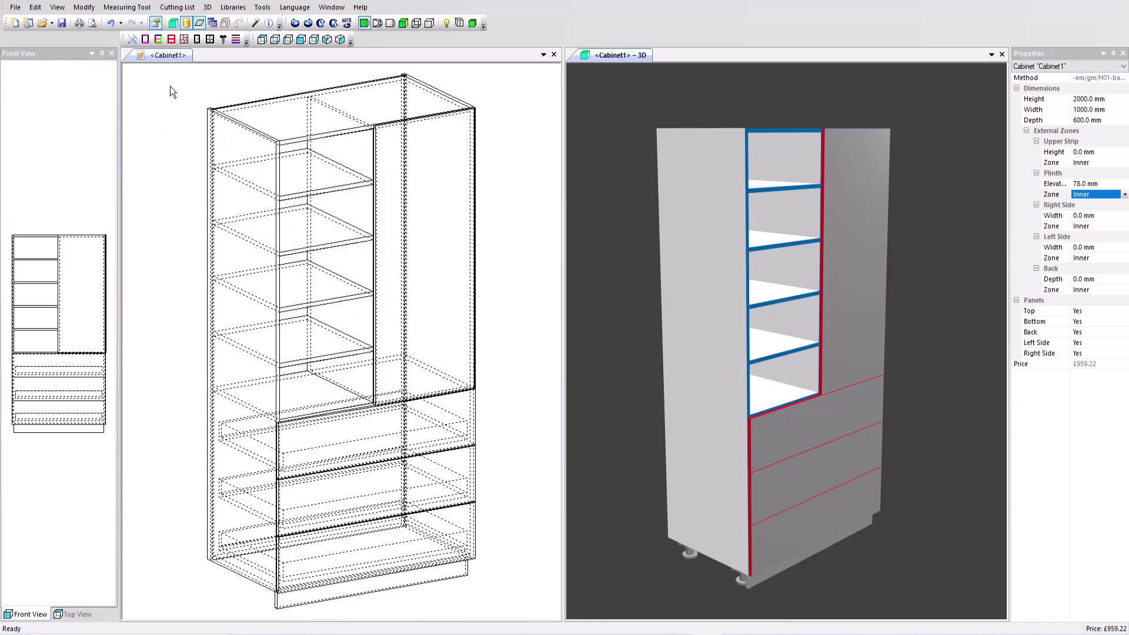
Apply the Edge-Nil edge style to the cabinet, removing all edge banding.
left_click(171, 39)
left_click(218, 122)
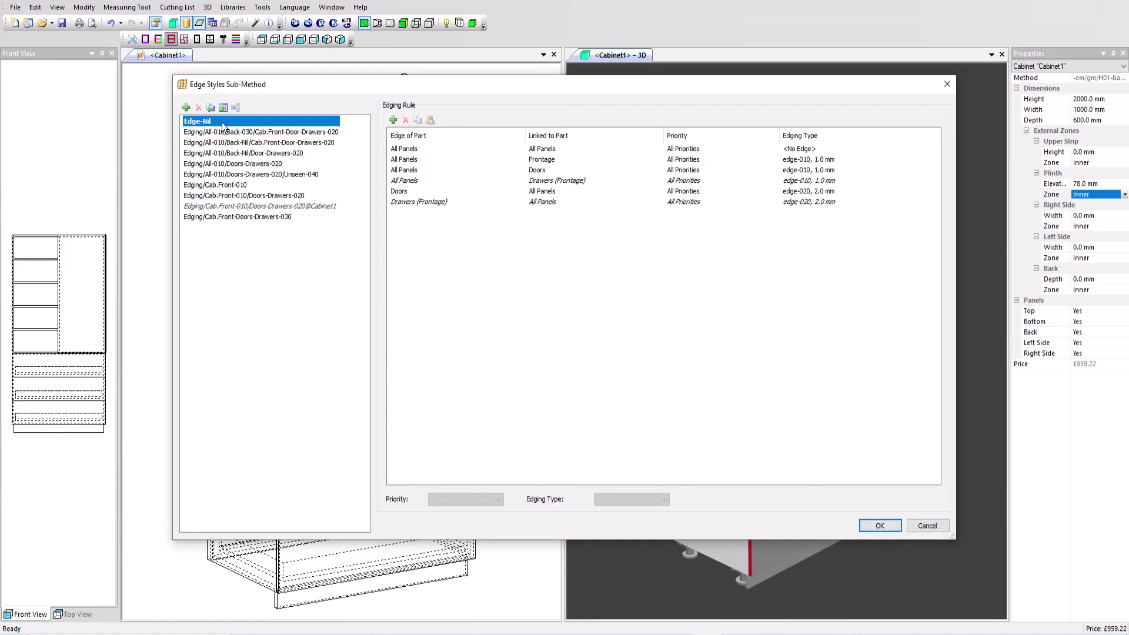
left_click(873, 526)
left_click(547, 344)
left_click_drag(746, 353, 699, 359)
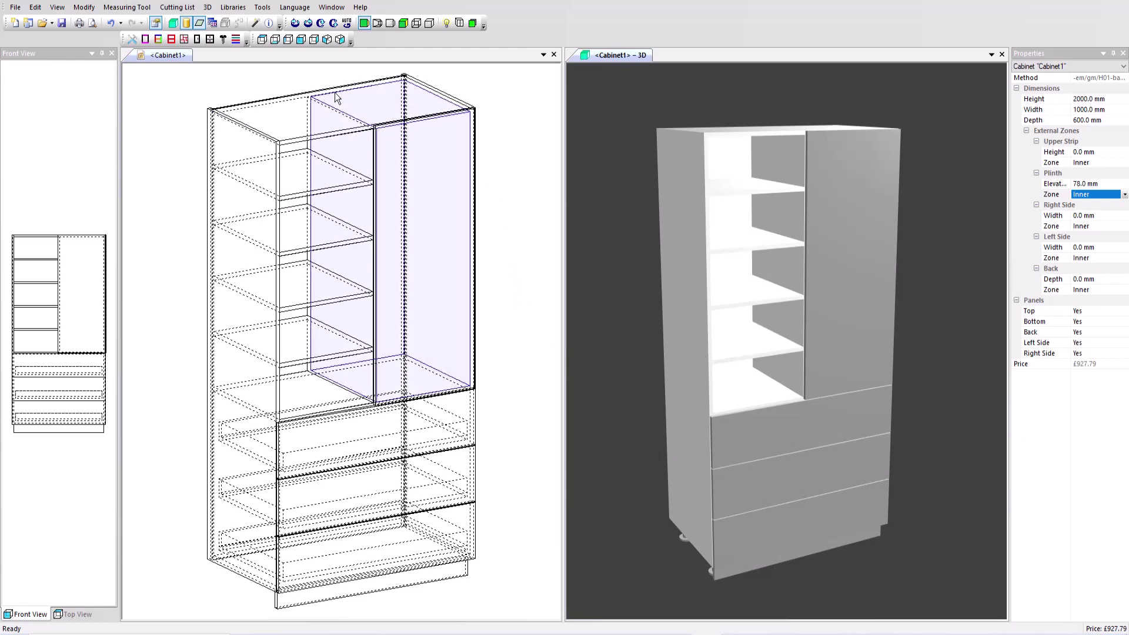
In the cabinet style settings, replace the Generic 0181 panel material with Egger 0192 H1424, 19.0.
left_click(254, 24)
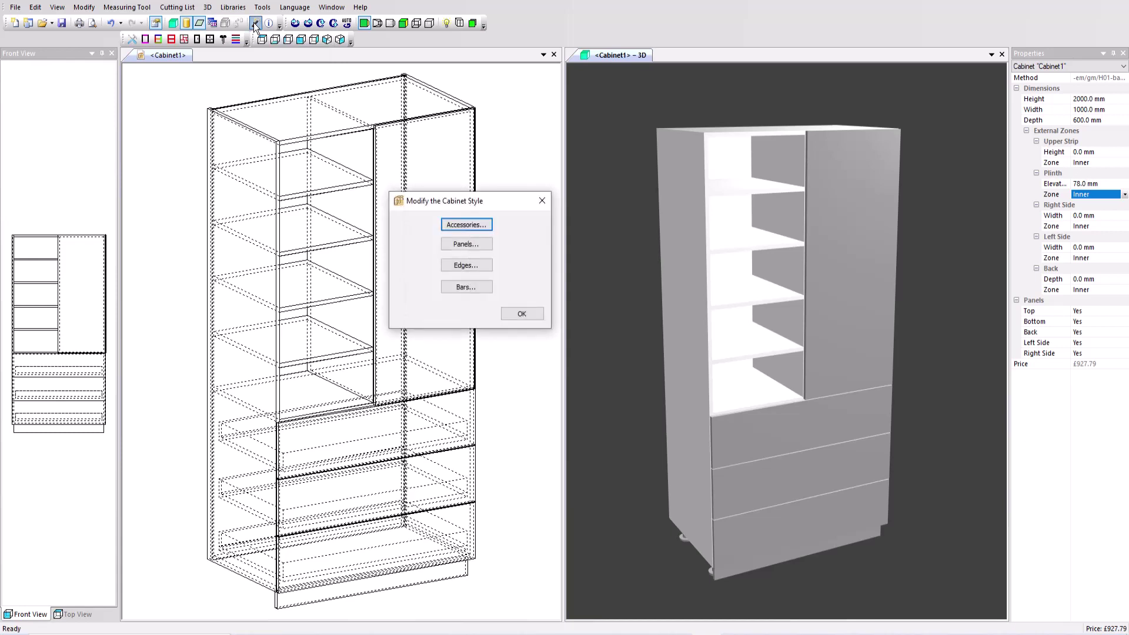
left_click(480, 247)
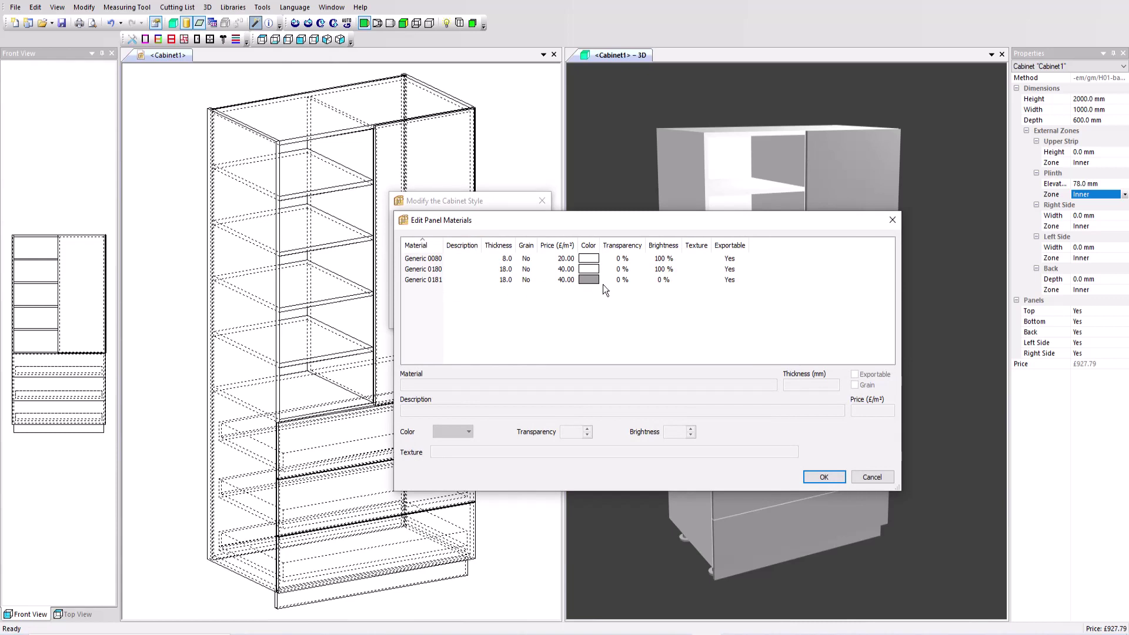
left_click(421, 281)
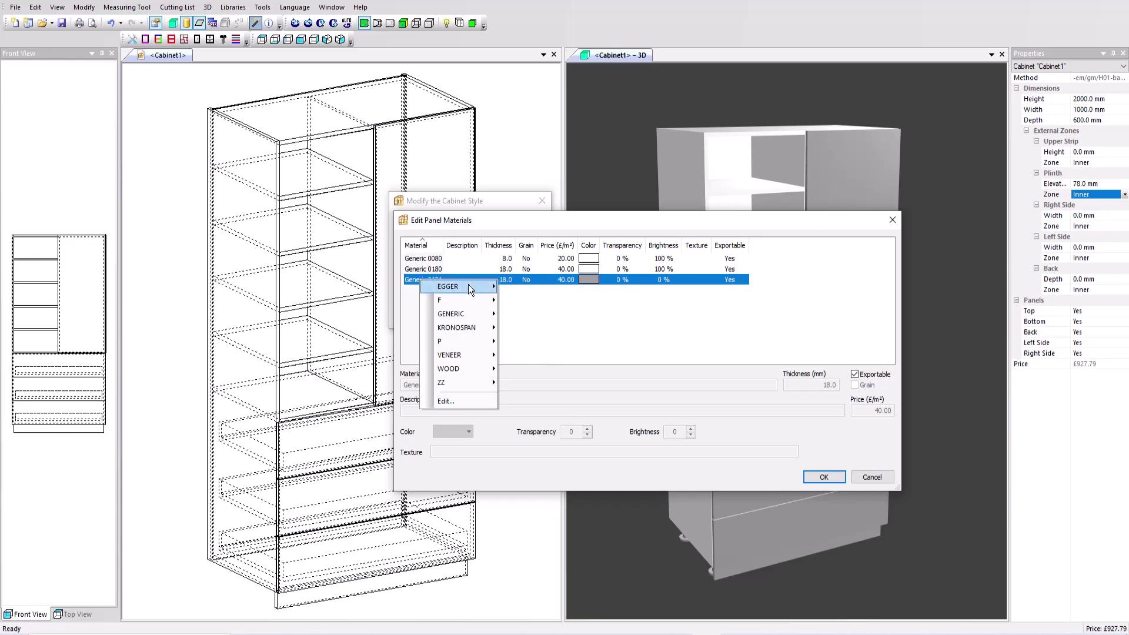
mouse_move(470, 287)
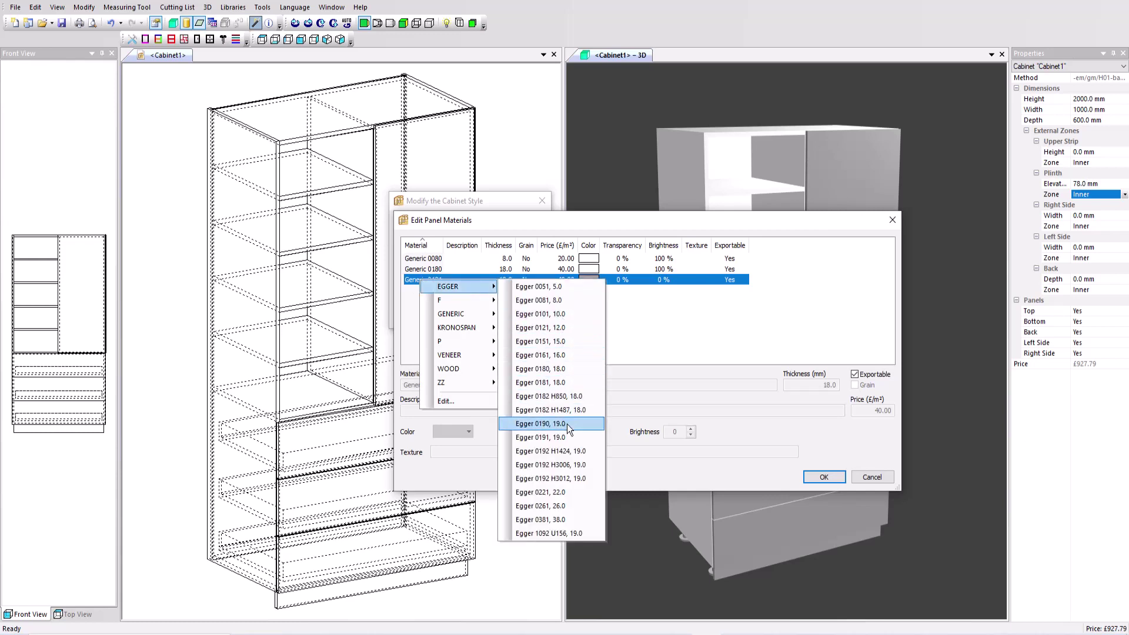
left_click(568, 451)
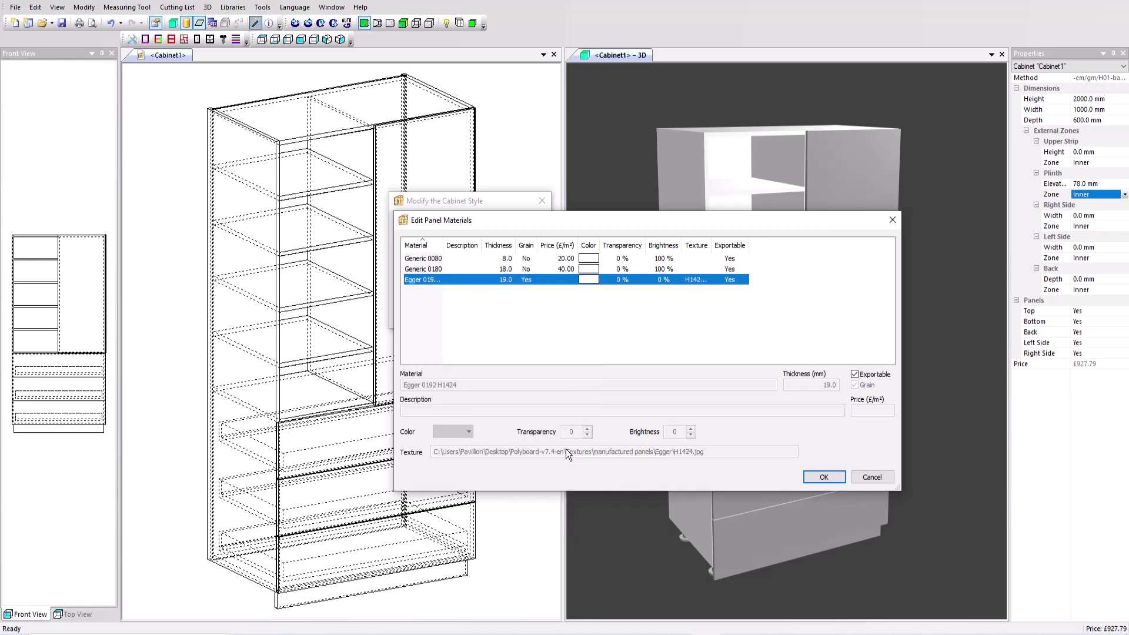
left_click(823, 477)
Replace the Generic 0080 panel material with Generic 0082 3096 bianco, 8.0, and close the style settings.
left_click(460, 245)
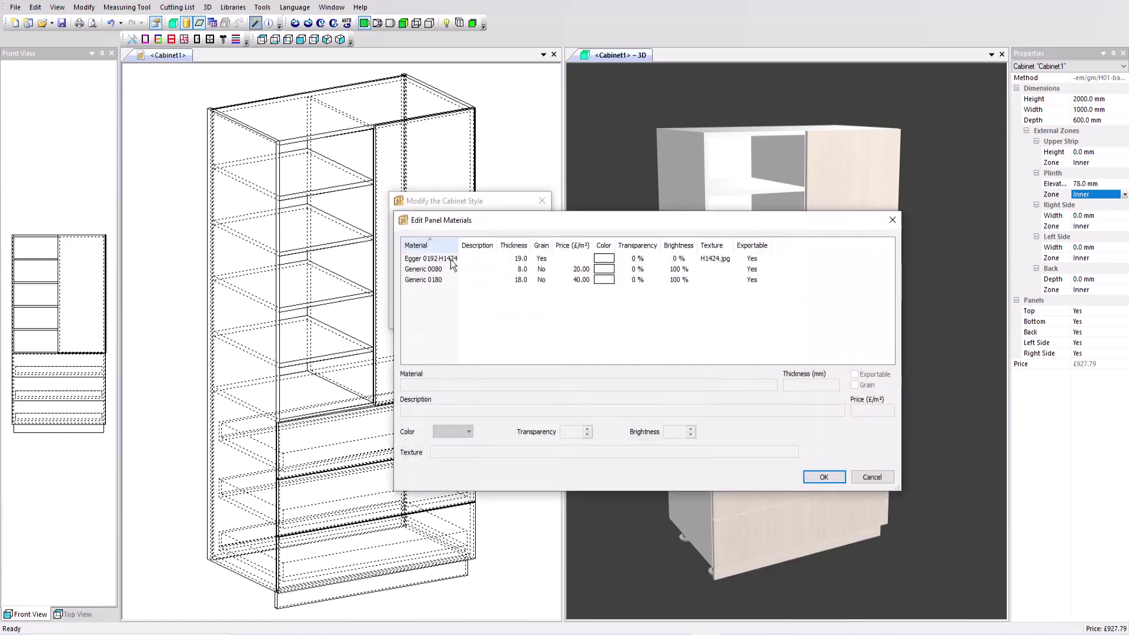
left_click(418, 270)
left_click(424, 269)
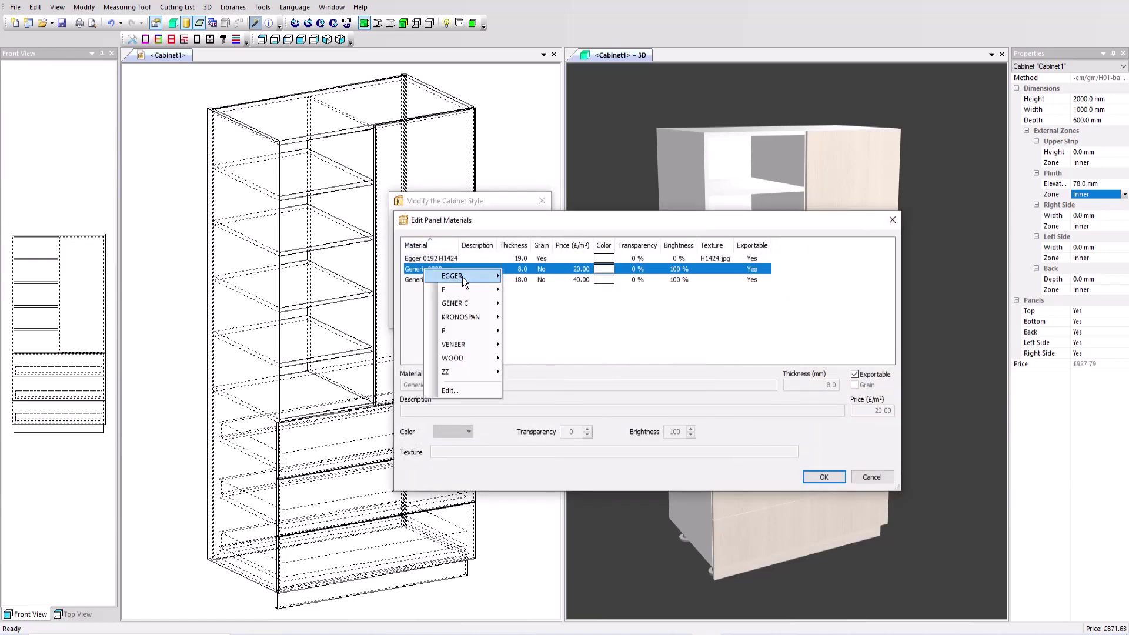
mouse_move(462, 277)
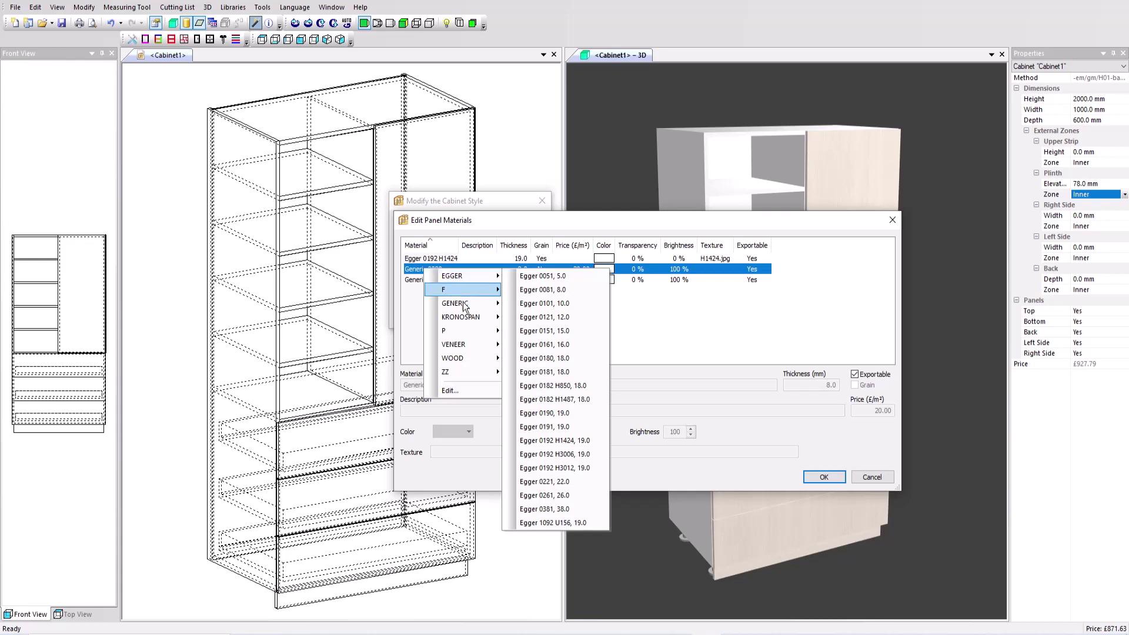
mouse_move(465, 303)
left_click(562, 330)
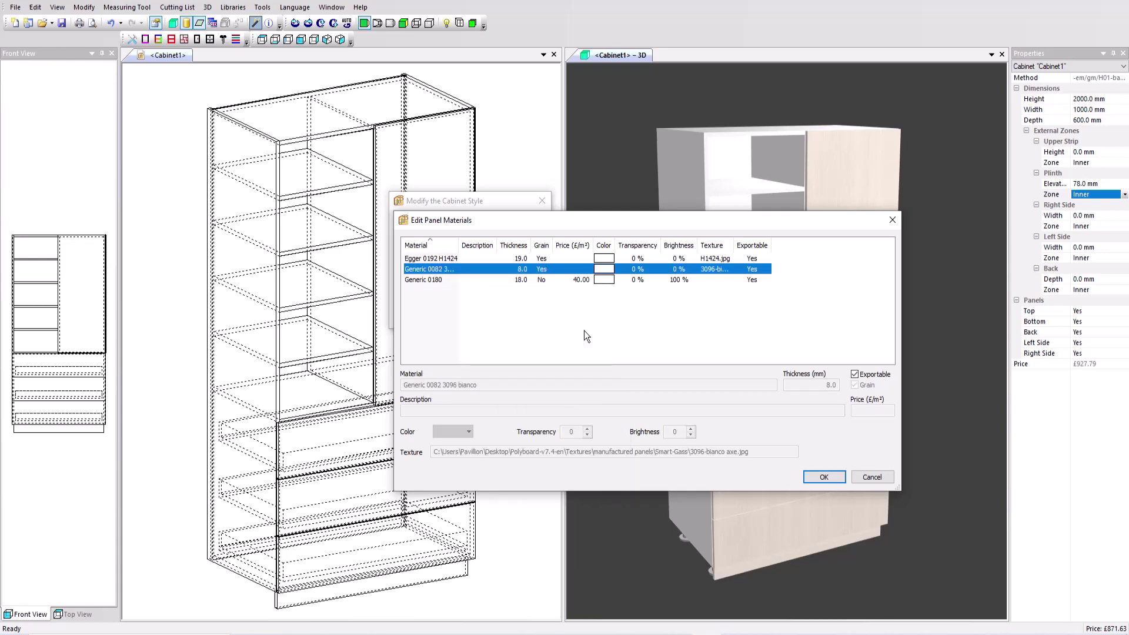
left_click(829, 477)
left_click(521, 314)
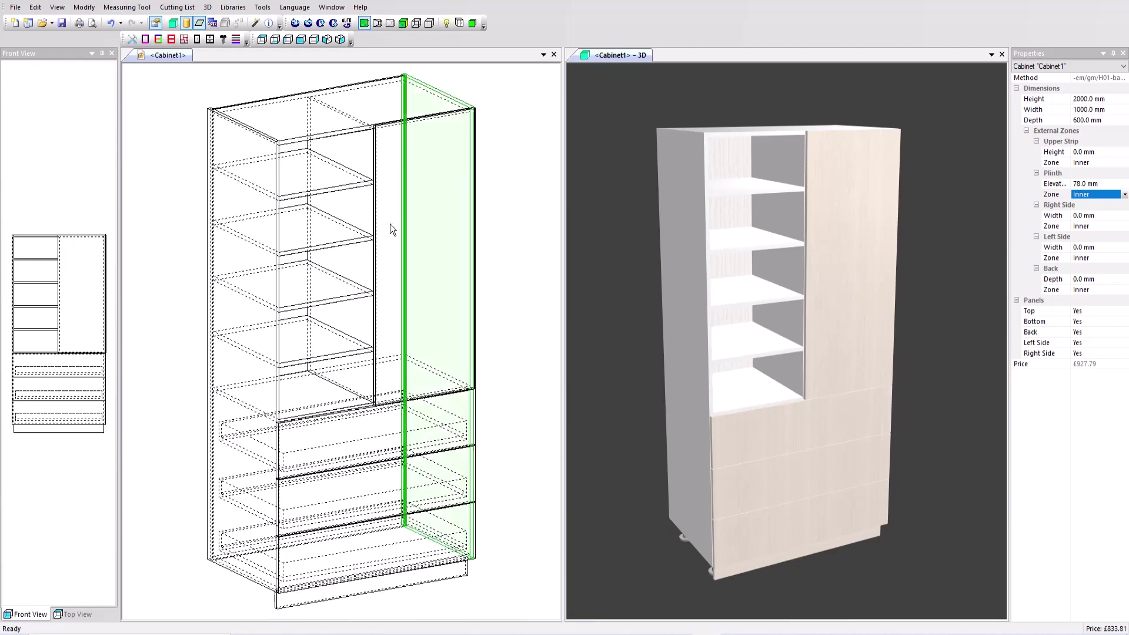
Bring up the Libraries > Sub-Methods menu to reach Cabinet Boxful.
left_click(233, 8)
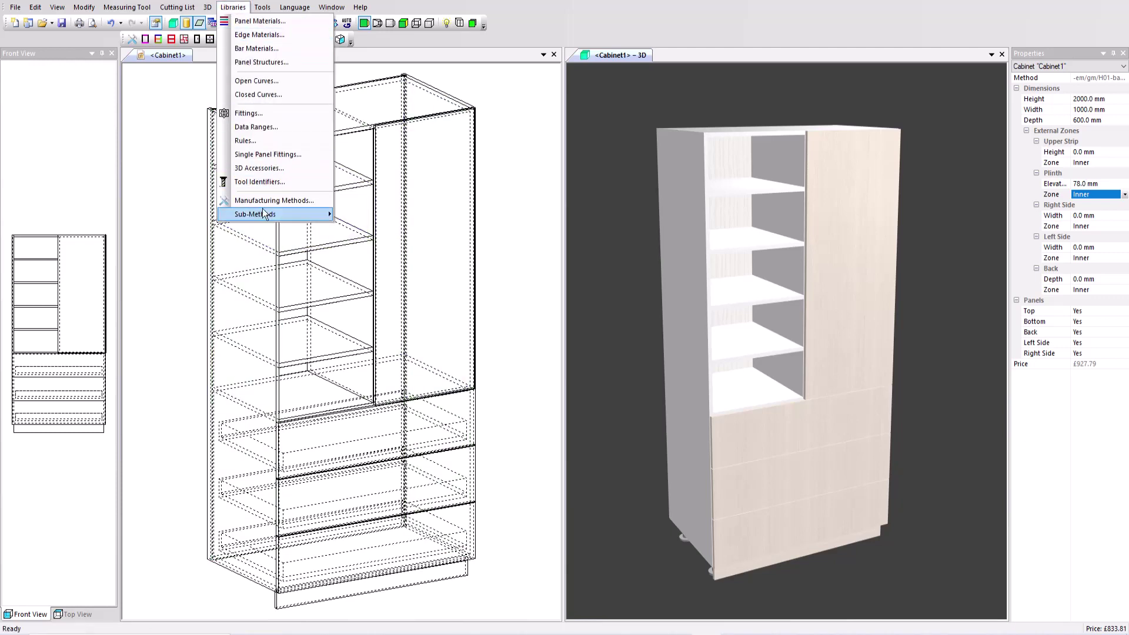
mouse_move(262, 215)
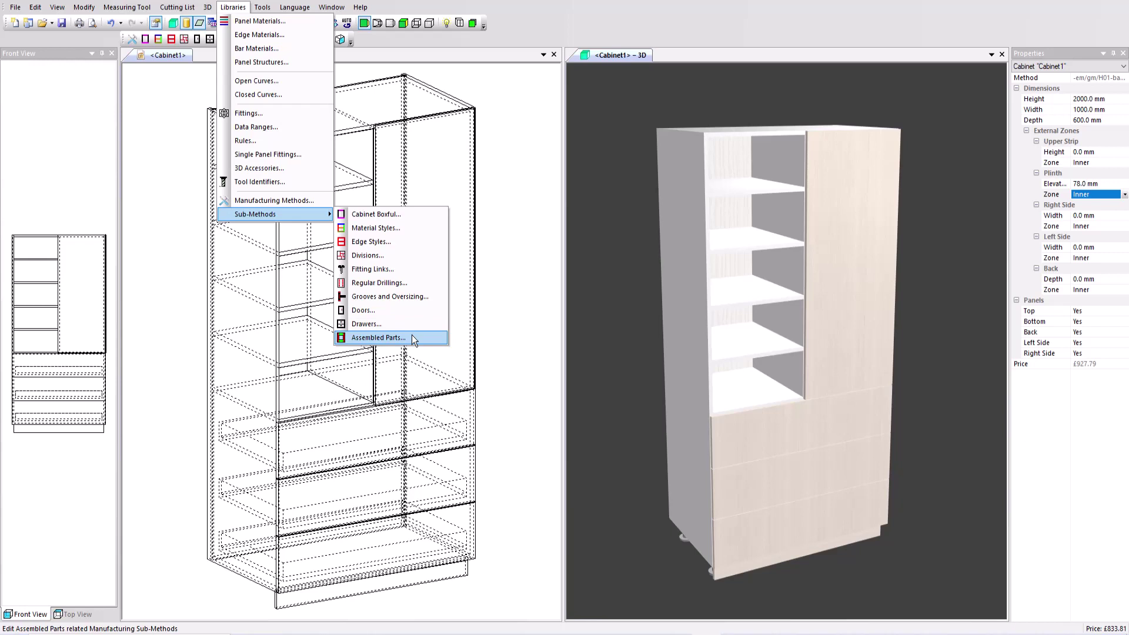
Inspect the H00/back-10/bot-80, H00/tenon/back-10/grv-10 and V00/back-10/grv-10 boxful methods, then cancel.
left_click(410, 218)
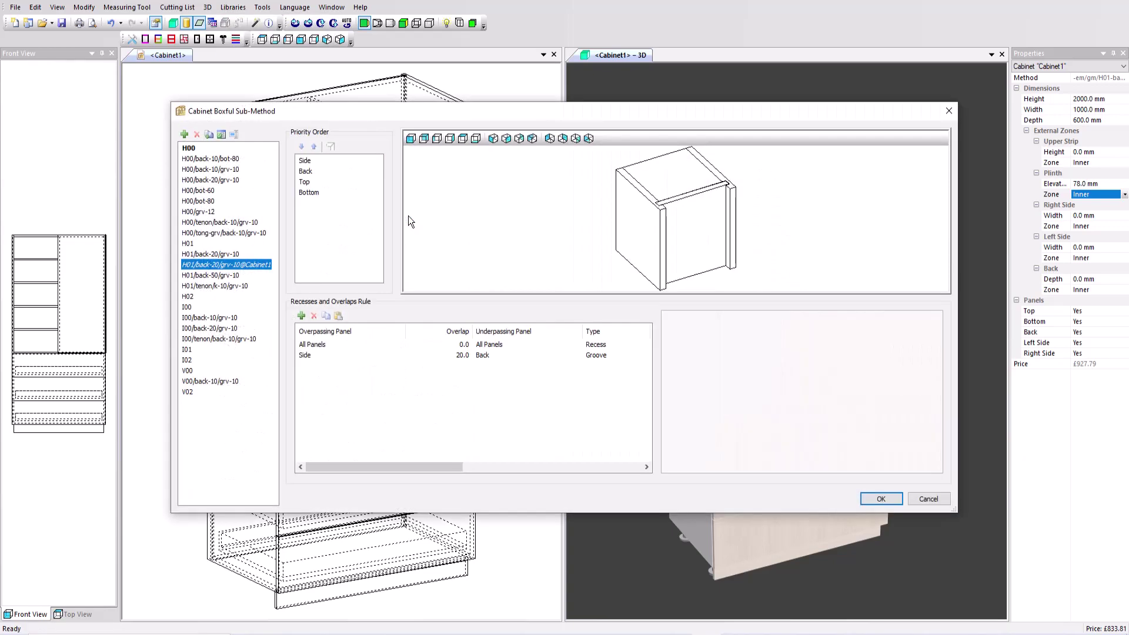
left_click(210, 159)
left_click_drag(537, 220, 605, 169)
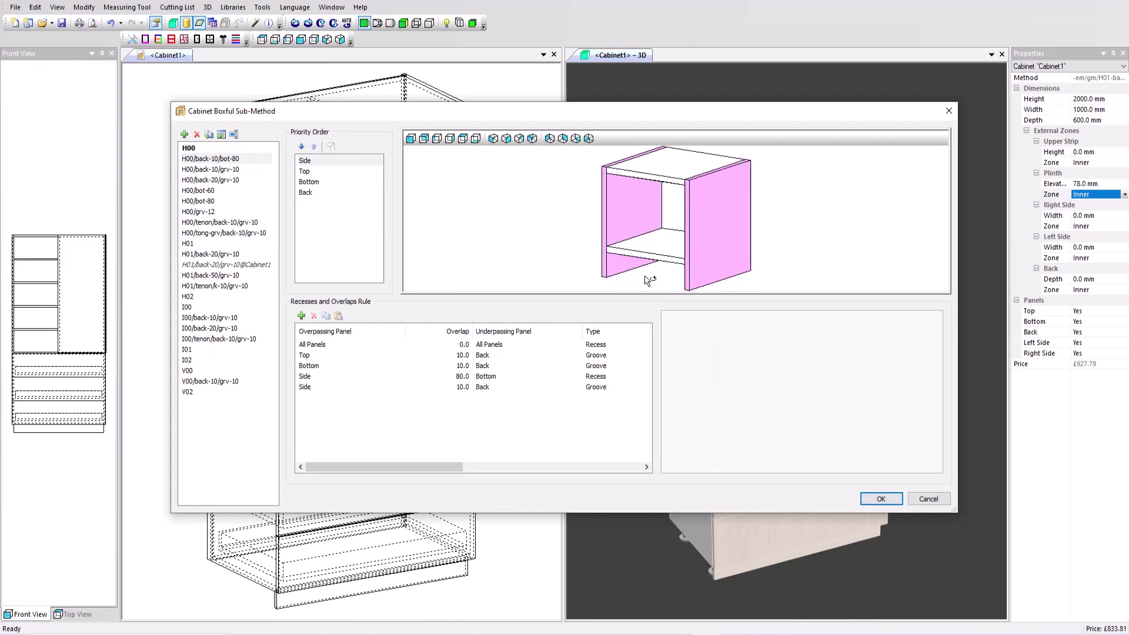
left_click(239, 225)
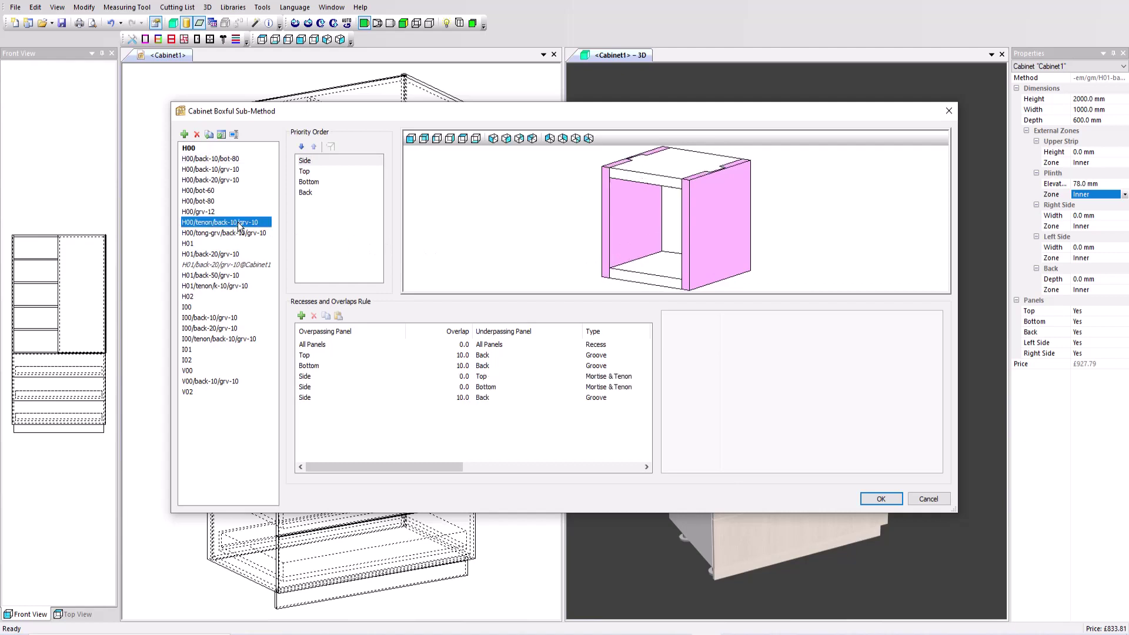
left_click_drag(721, 219, 627, 218)
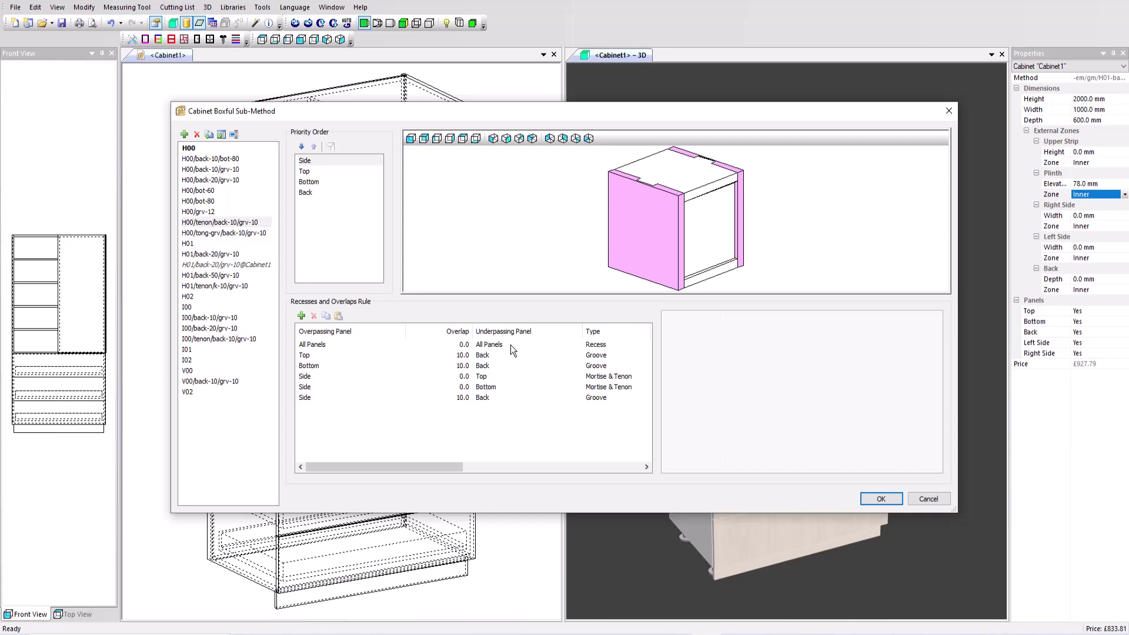
left_click(215, 382)
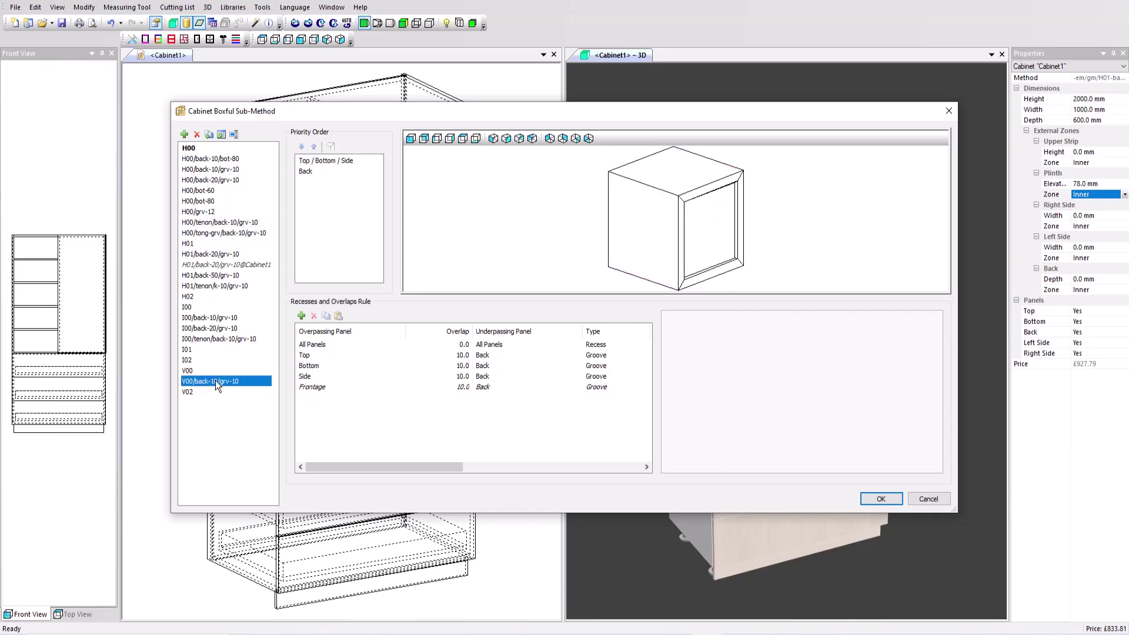
left_click(305, 171)
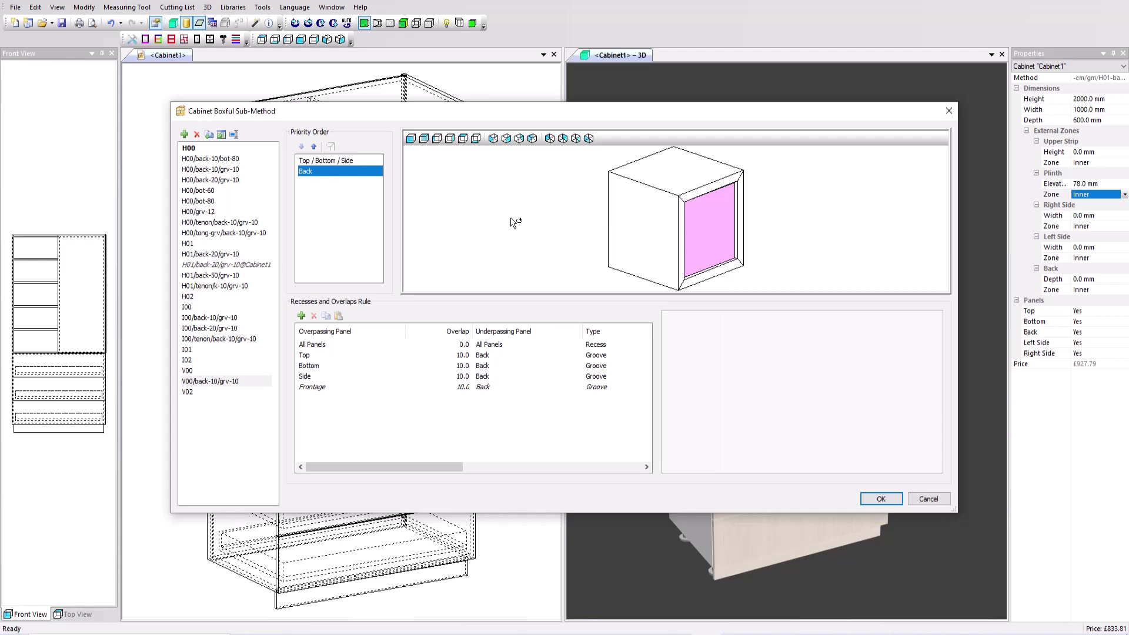
left_click(917, 499)
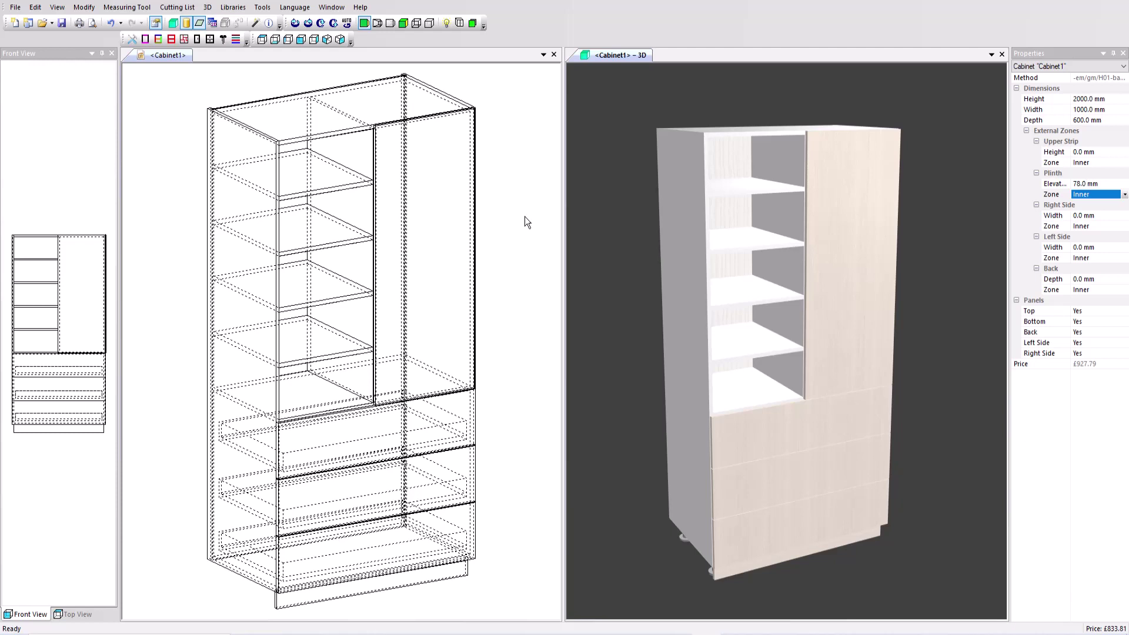
Give the top panel a width slope of -150 mm.
left_click(330, 139)
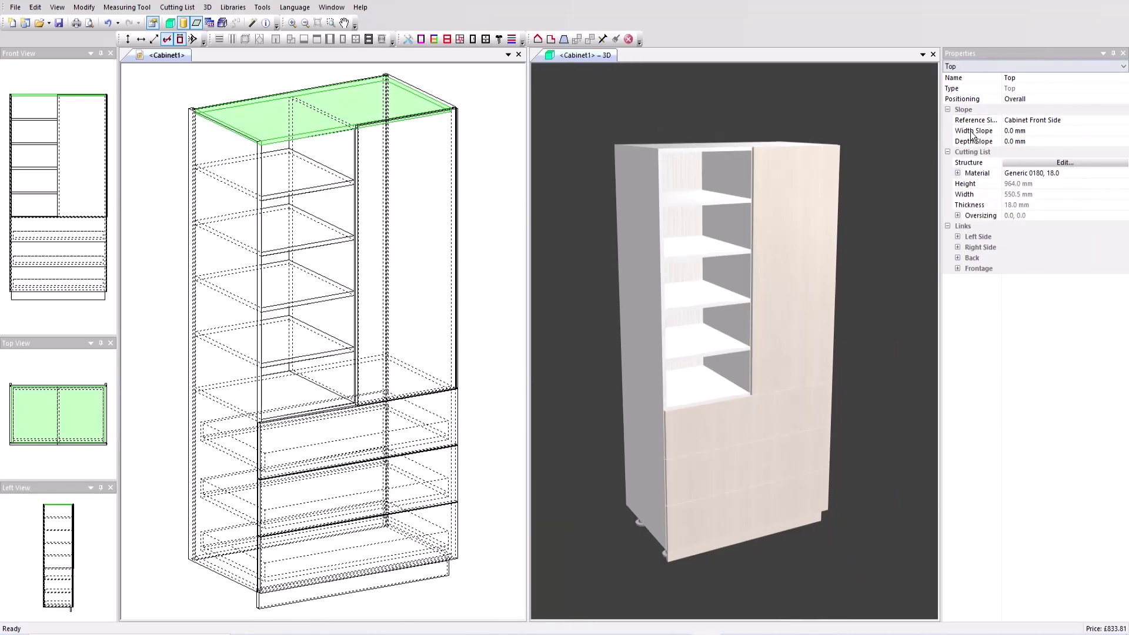
left_click(1000, 132)
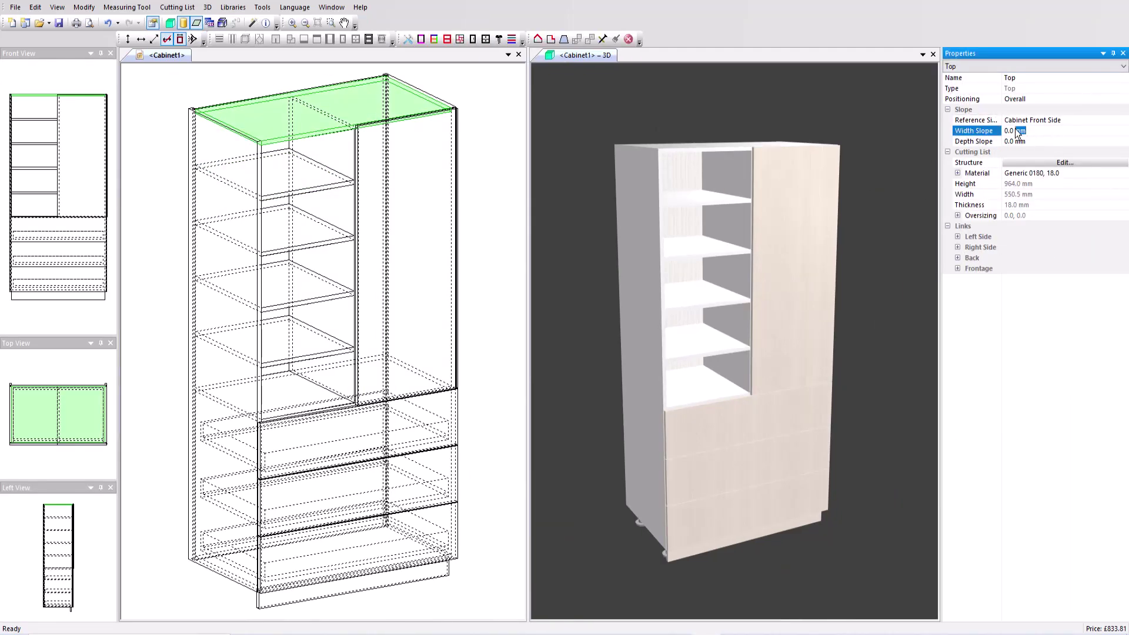
type("-150")
key("Tab")
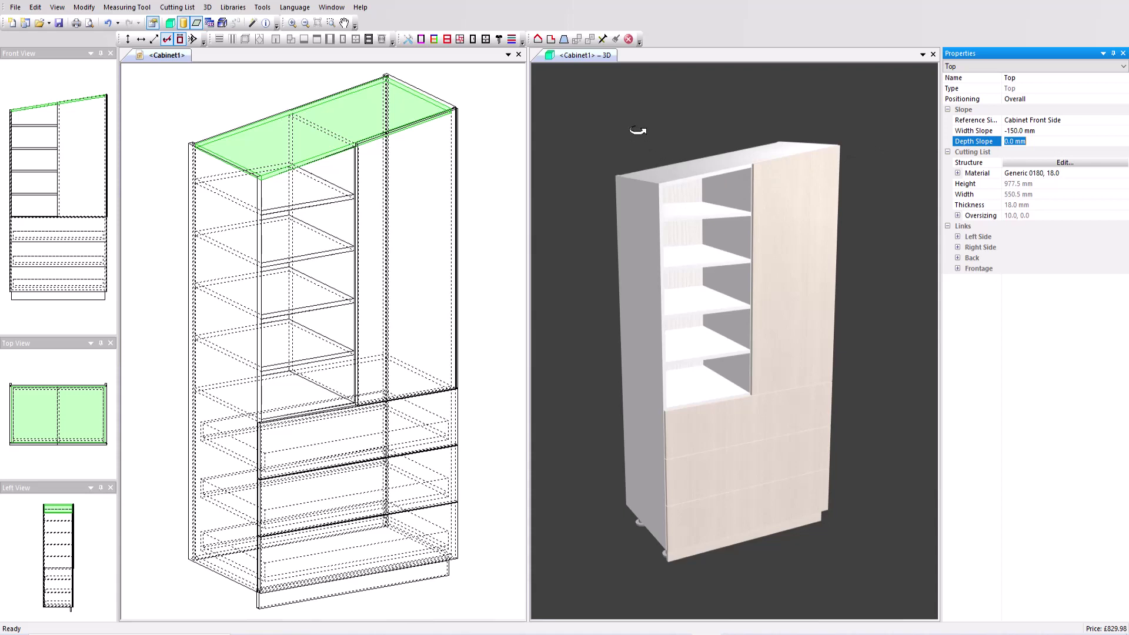
Unbox the top panel against the back panel with a 100 mm length.
left_click(551, 39)
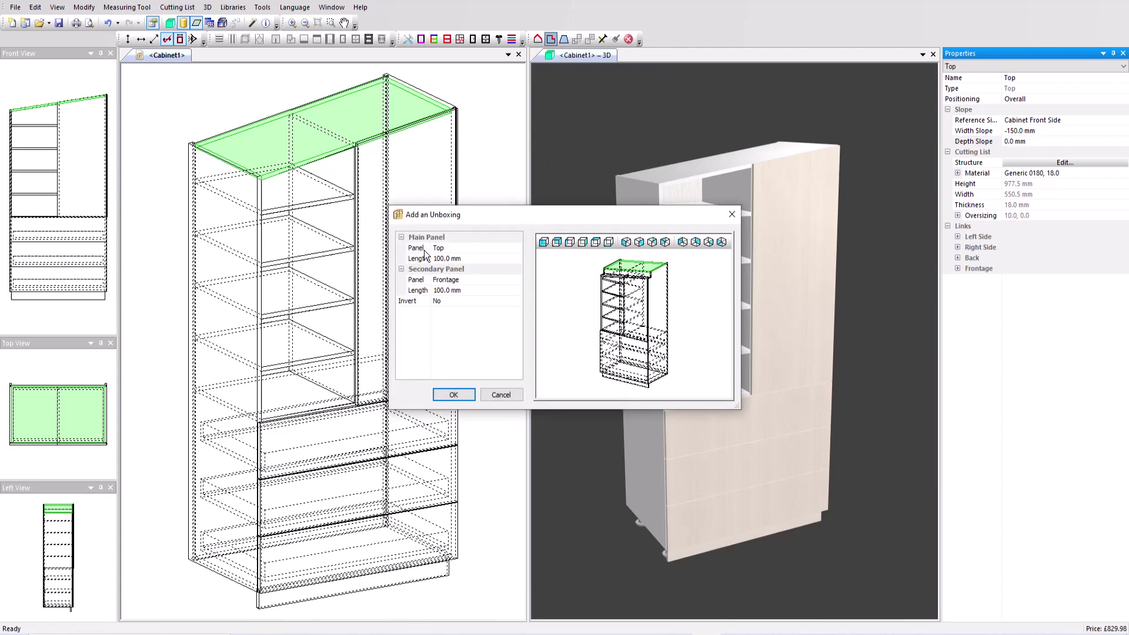
left_click(478, 281)
left_click(470, 304)
scroll(469, 304, "up", 1)
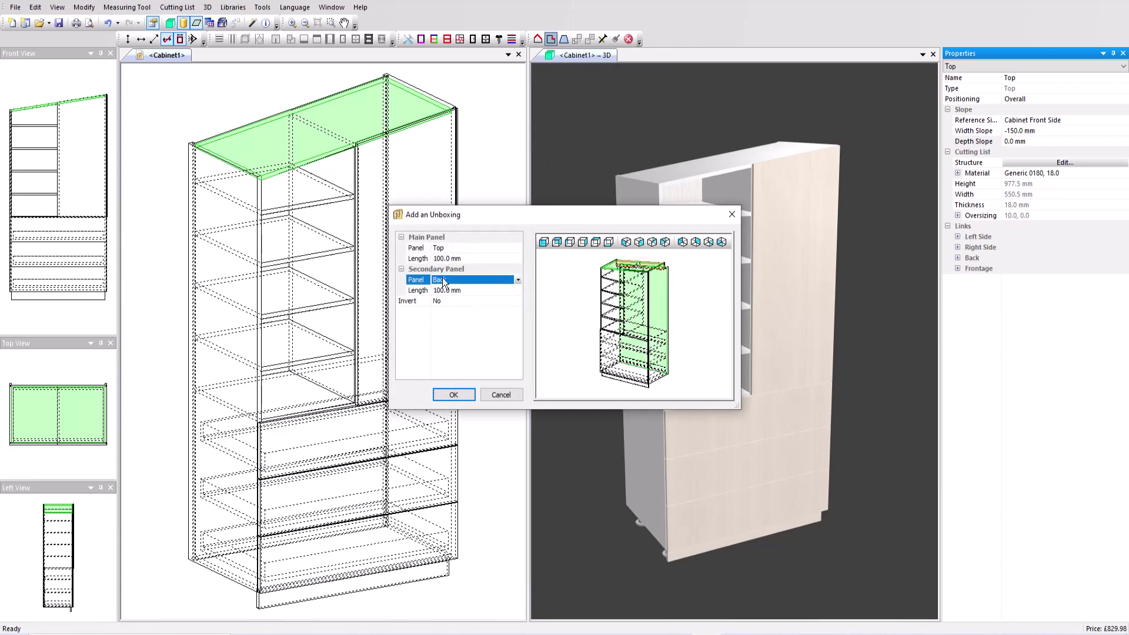
left_click(453, 395)
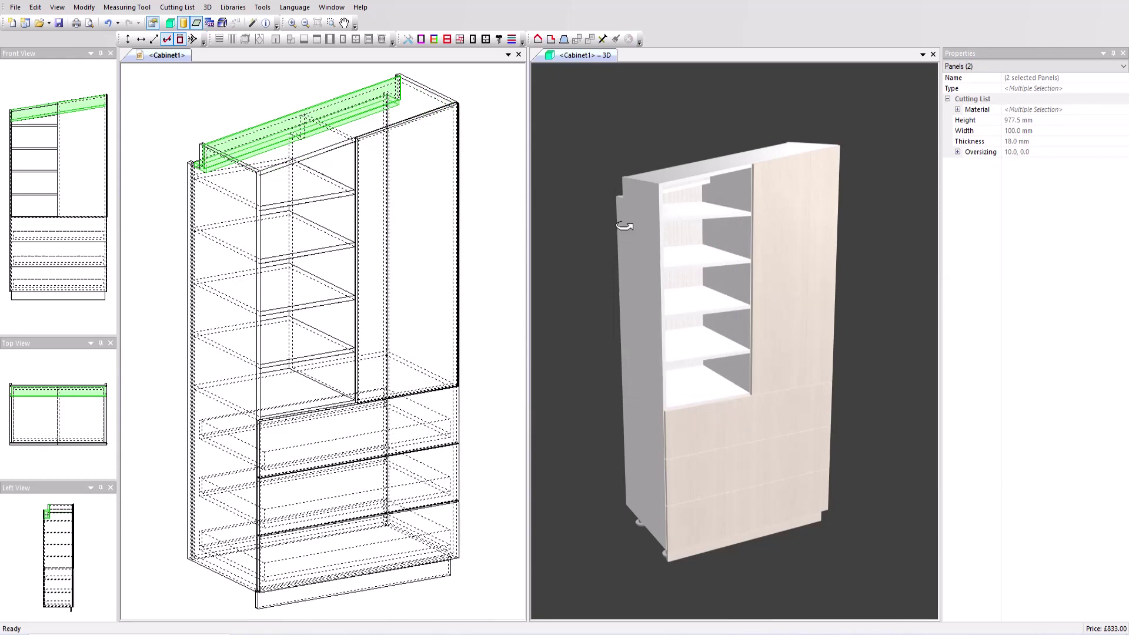
left_click(594, 241)
left_click_drag(594, 242, 613, 176)
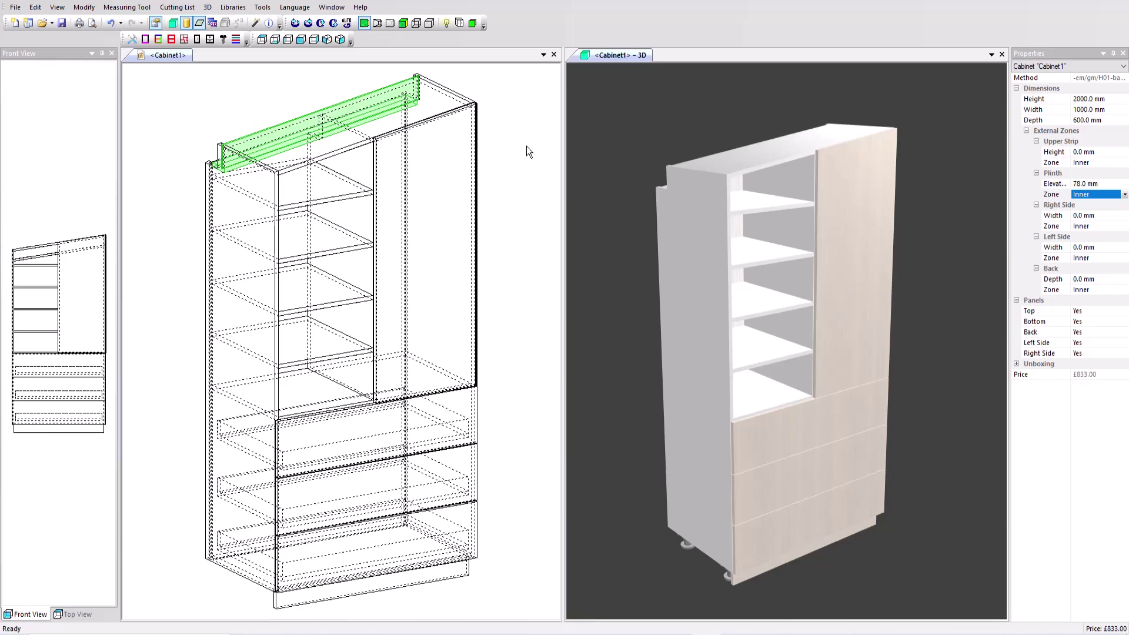
Add 2 uprights each to the top and lower compartments of the open bay.
left_click(331, 222)
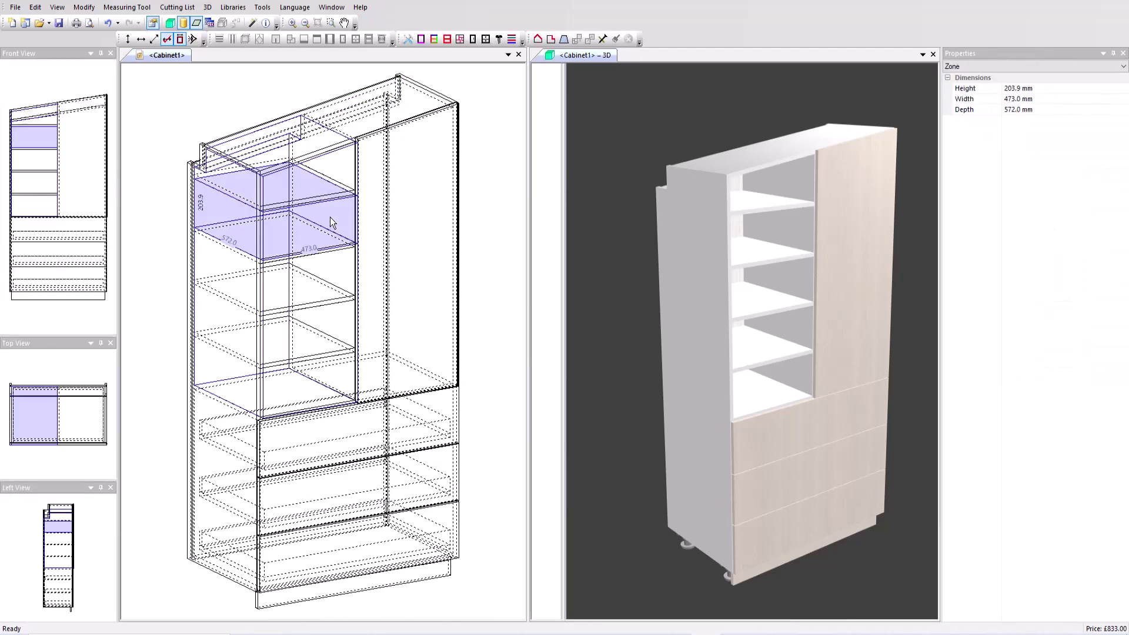
right_click(331, 222)
left_click(356, 237)
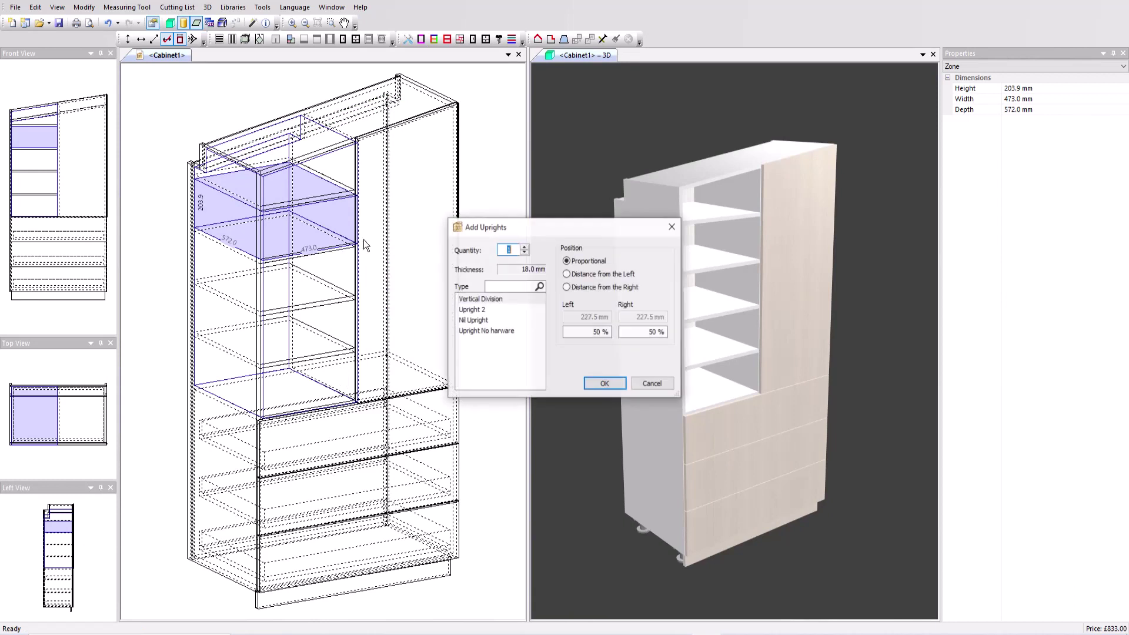
left_click(524, 247)
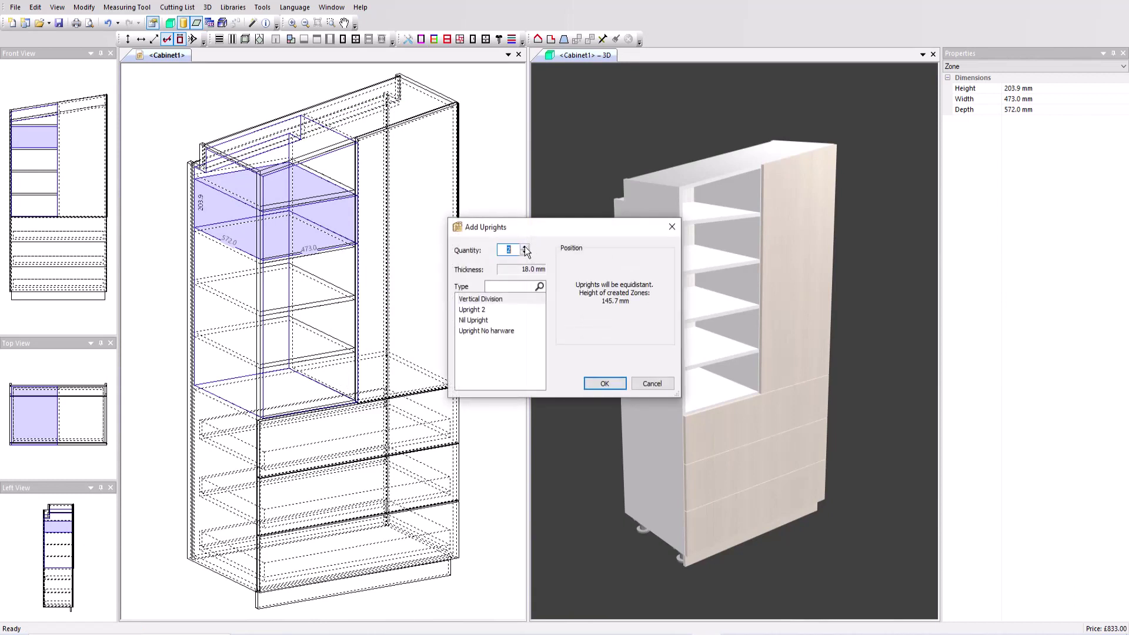
left_click(600, 382)
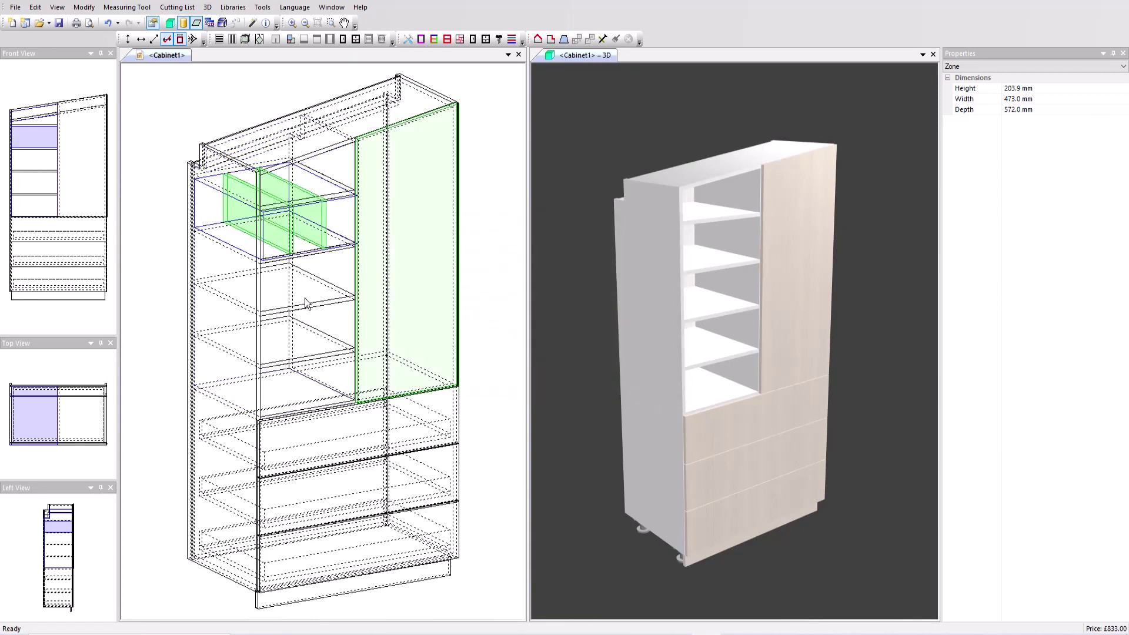
right_click(323, 327)
left_click(352, 343)
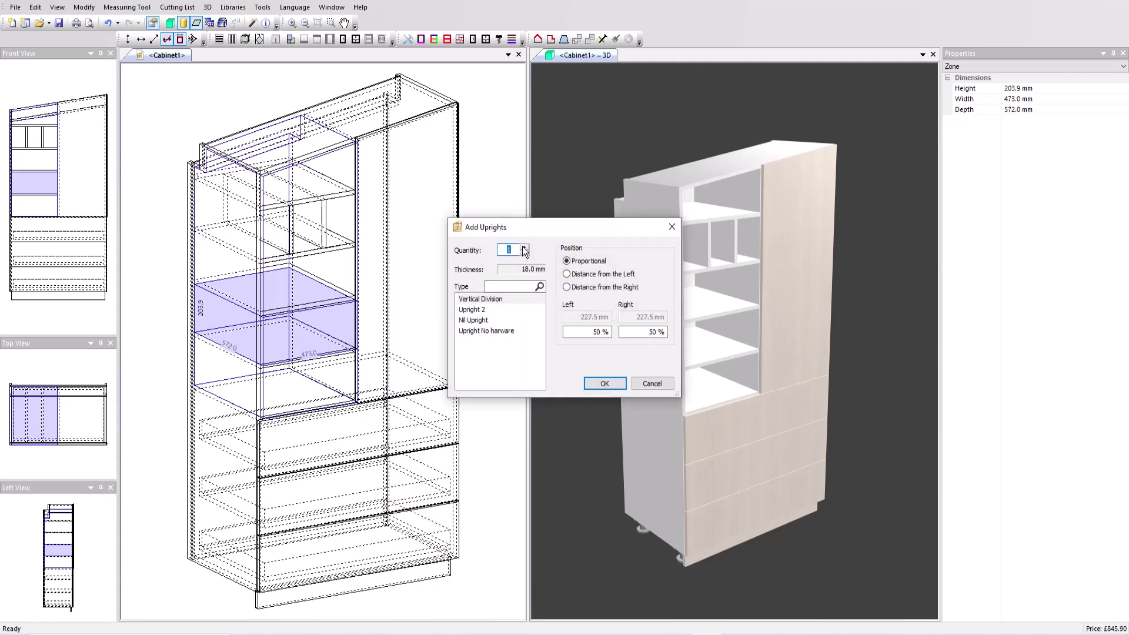
left_click(524, 247)
left_click(604, 384)
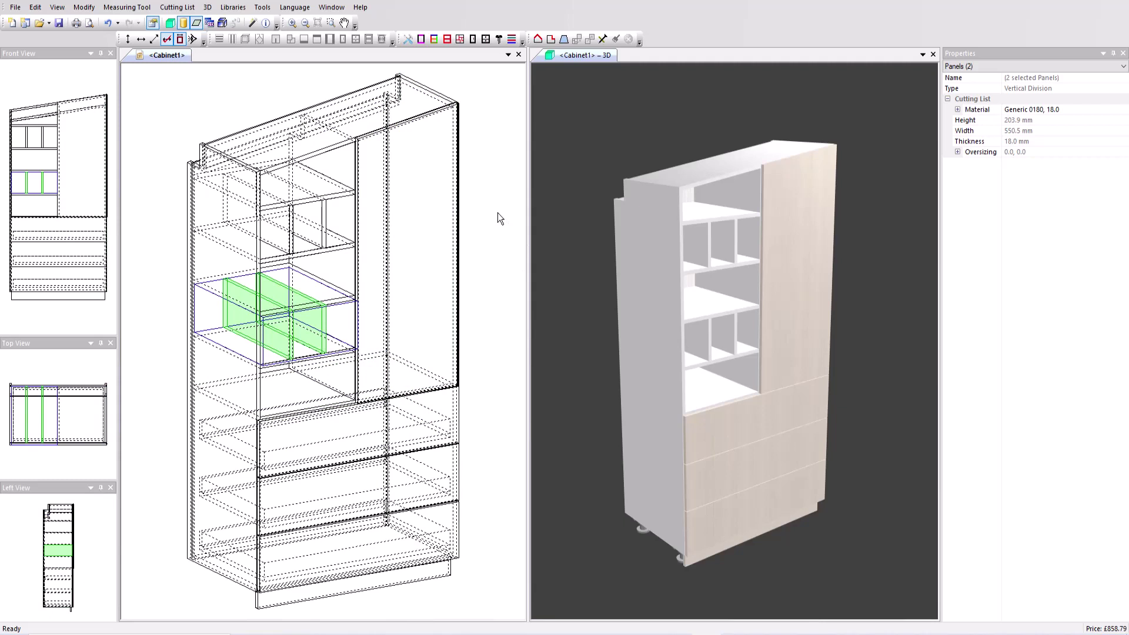
Change the cabinet width to 1200 mm.
key("Escape")
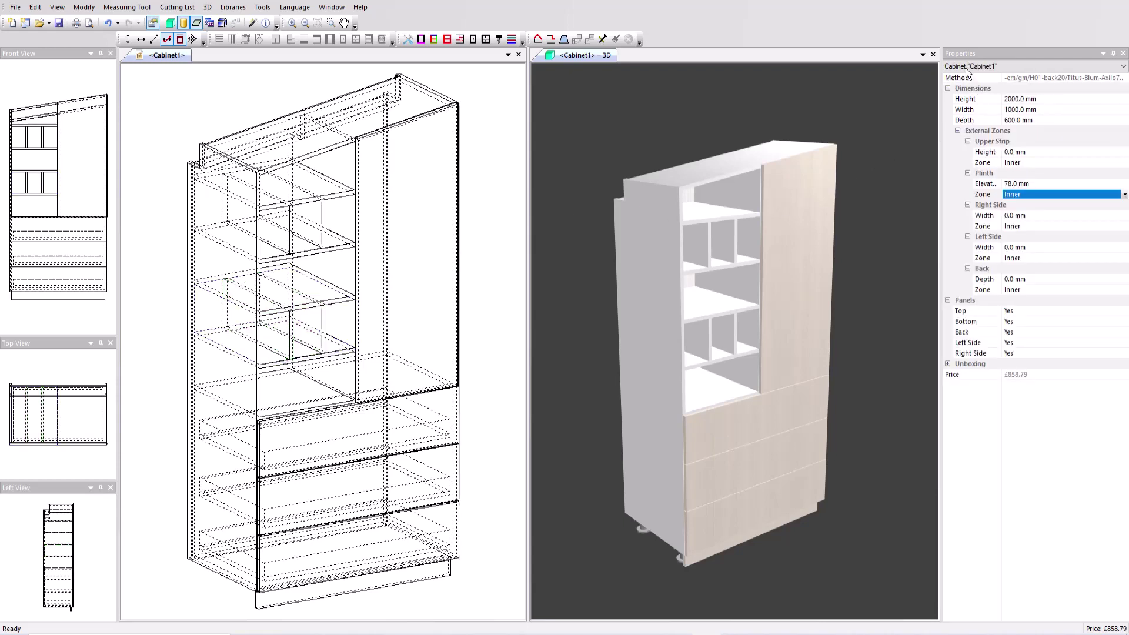
left_click(988, 110)
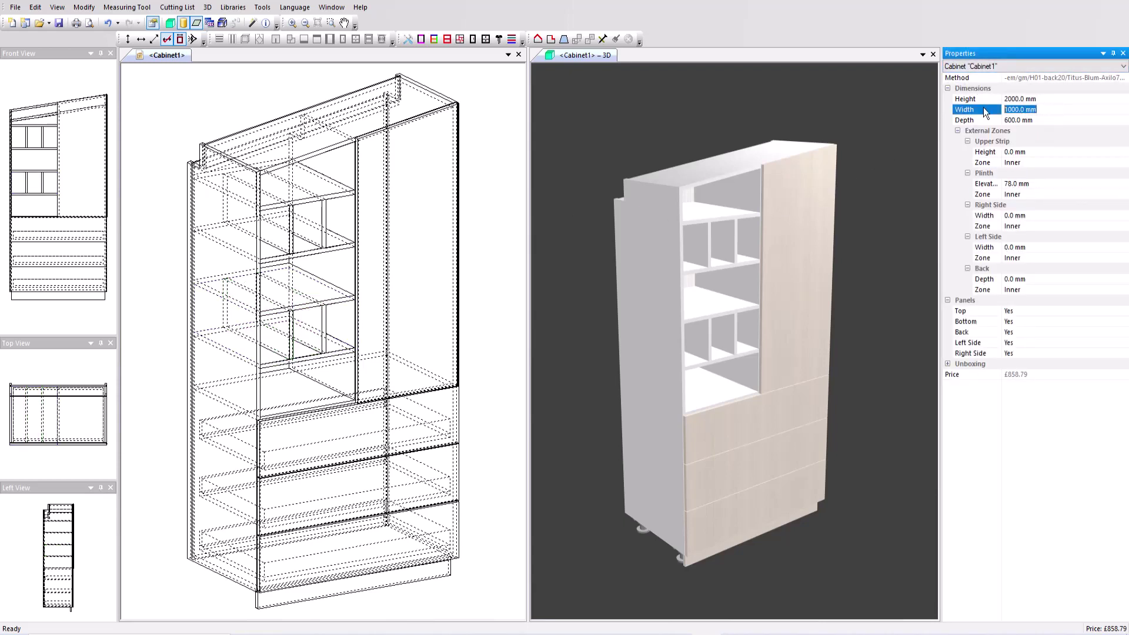
type("1200")
key("Tab")
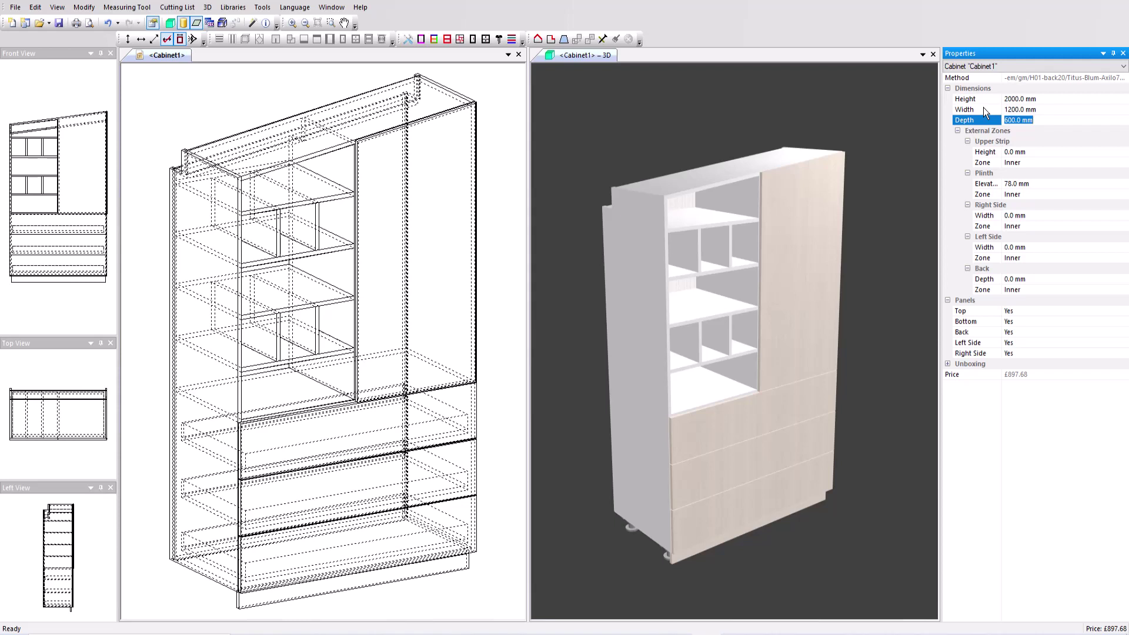
Preview the cutting list report and page forward to page 5, the Top (Unboxing) drawing.
left_click(89, 24)
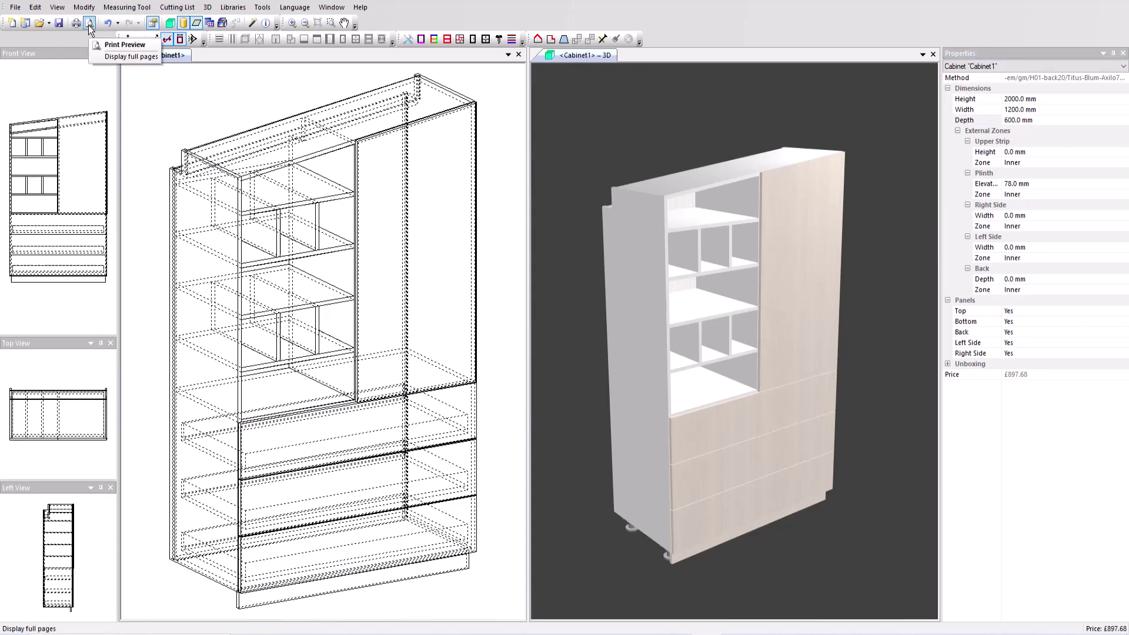
left_click(163, 69)
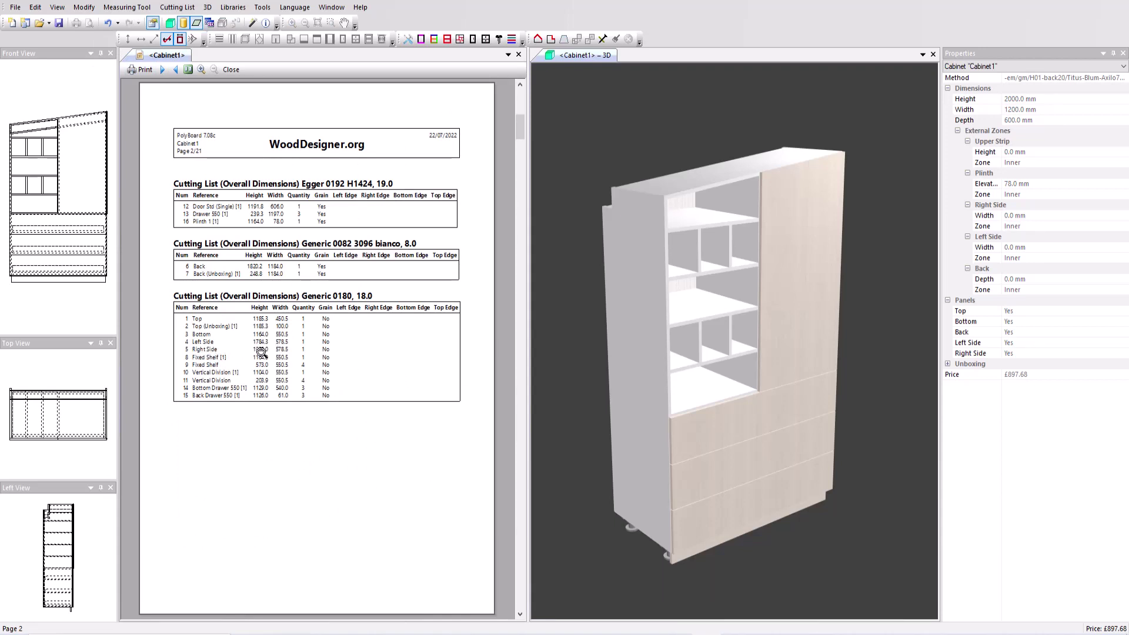
double_click(162, 70)
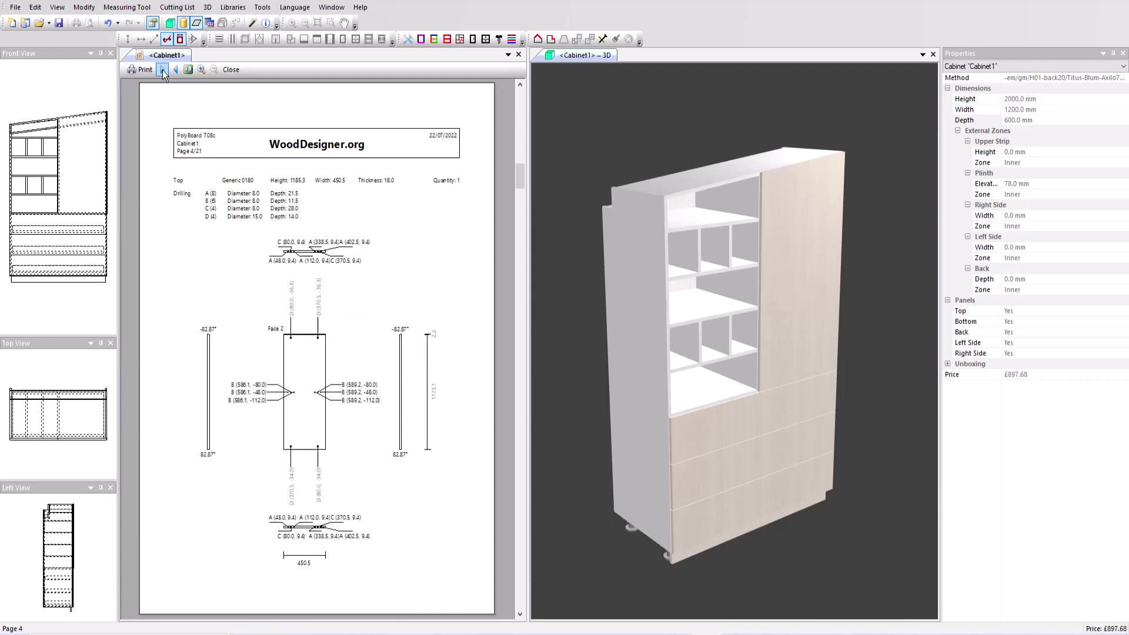
left_click(163, 70)
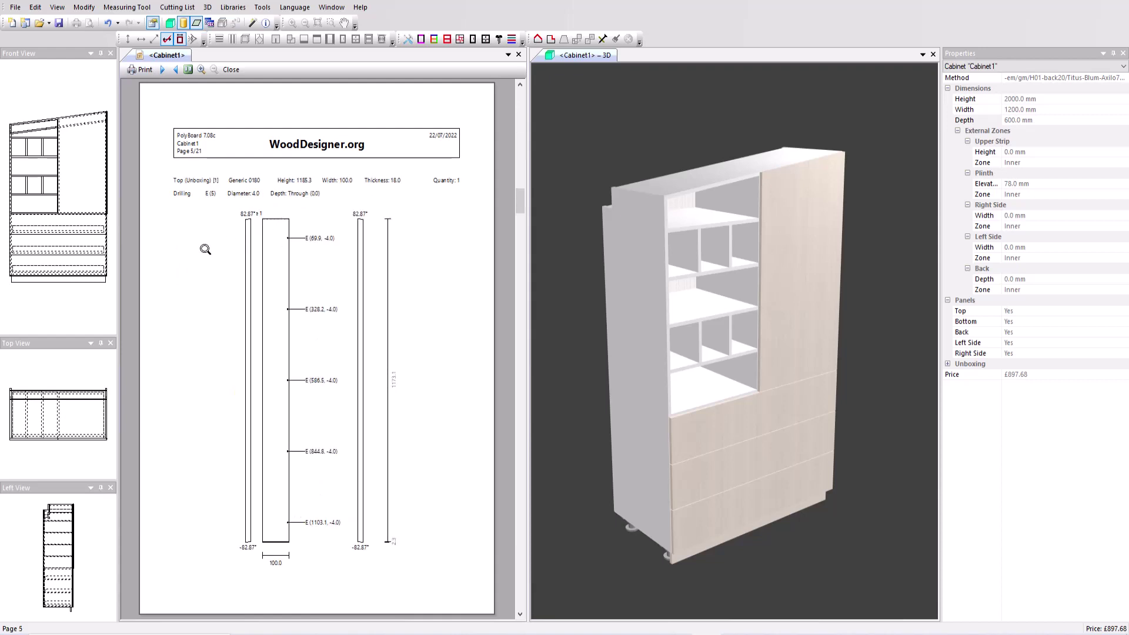